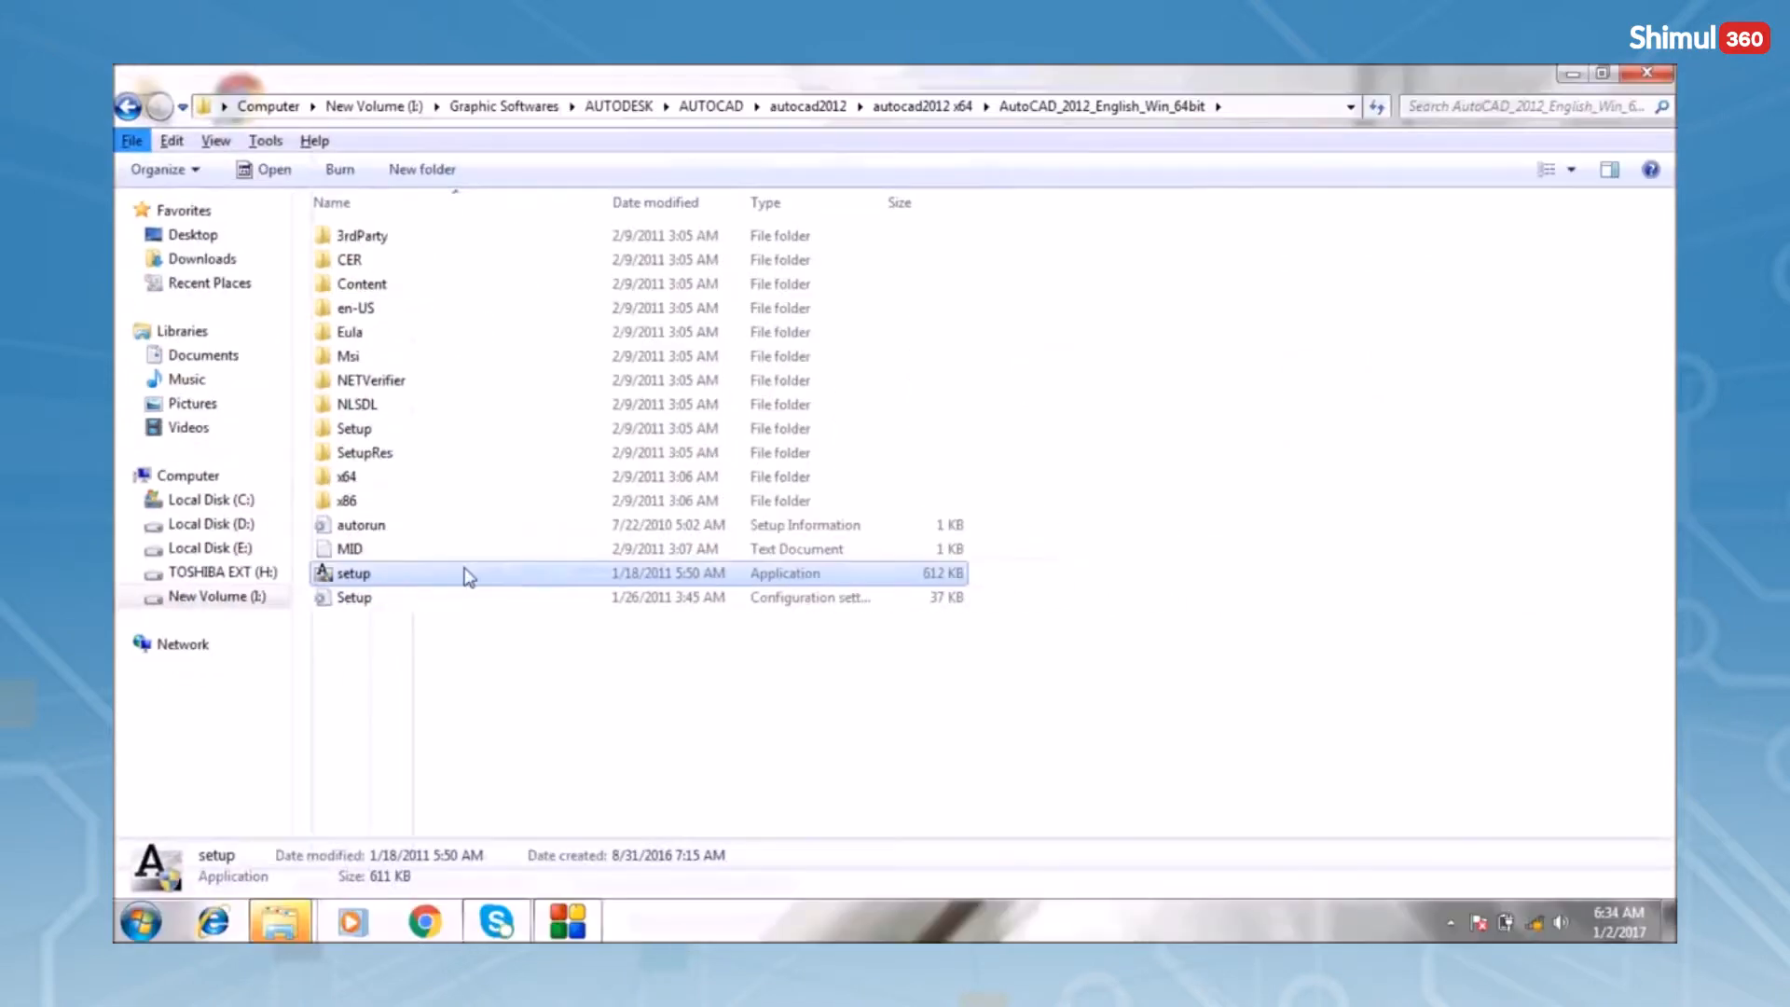
Launch the AutoCAD 2012 setup application from the AutoCAD_2012_English_Win_64bit folder
left_click(468, 576)
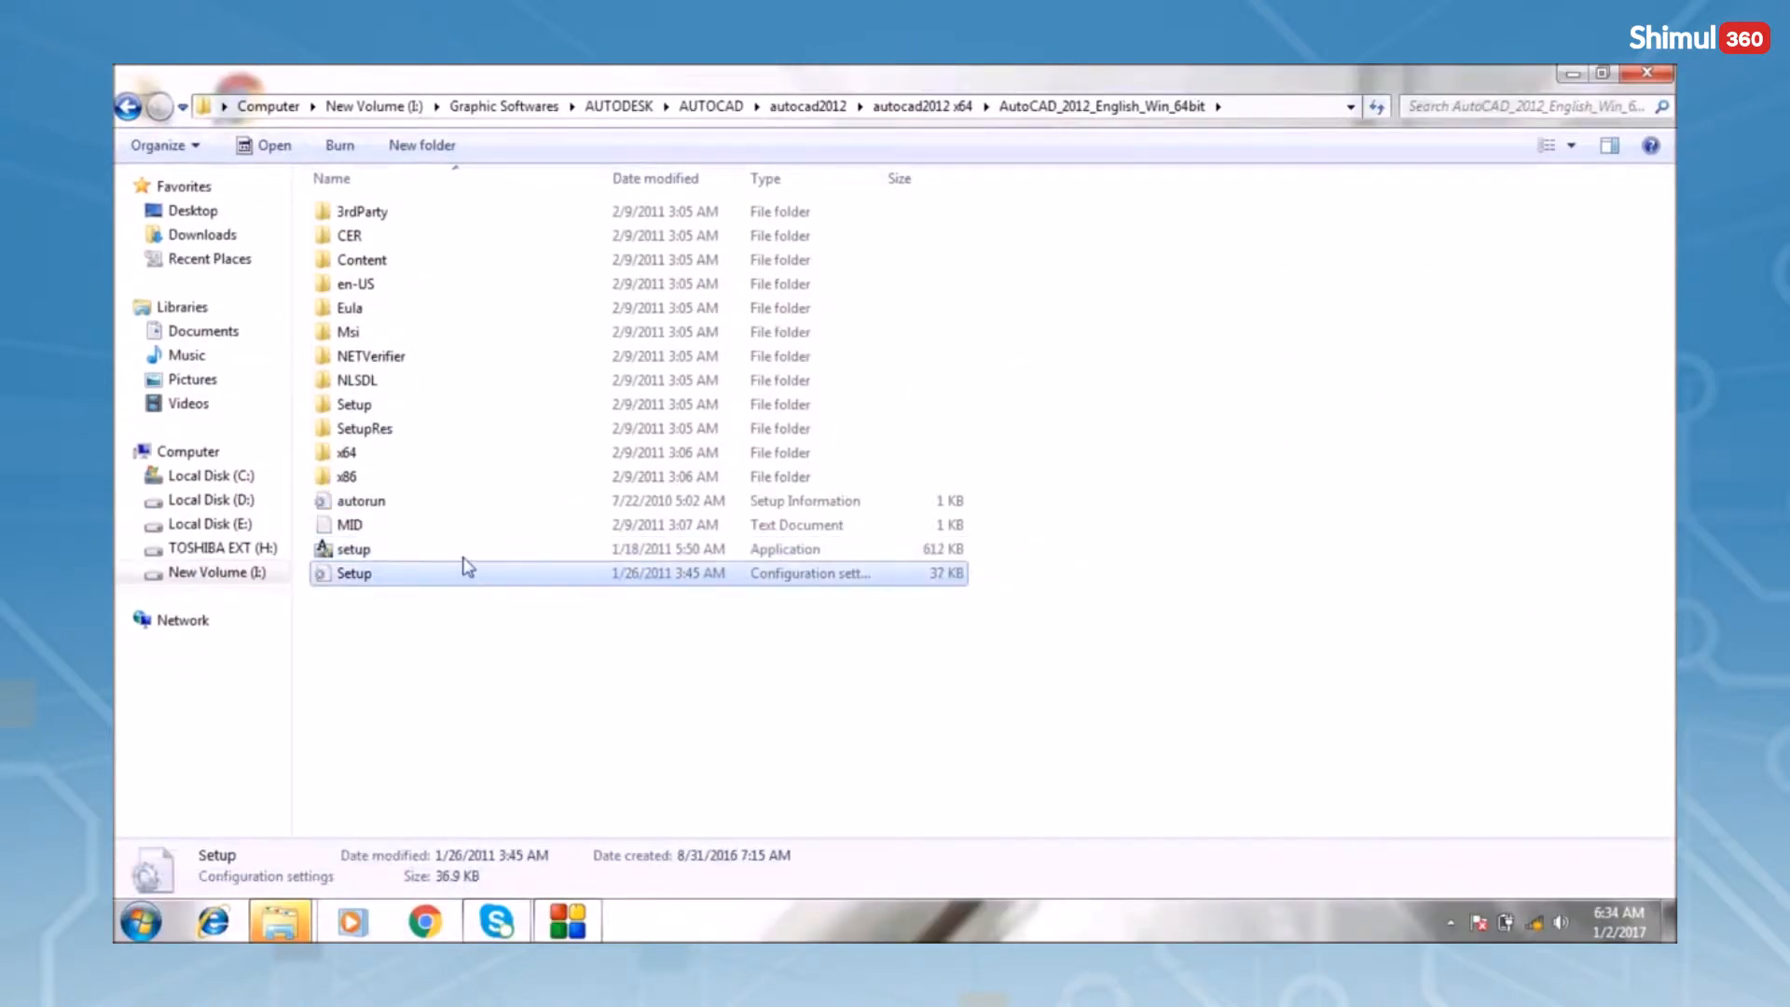
double_click(467, 557)
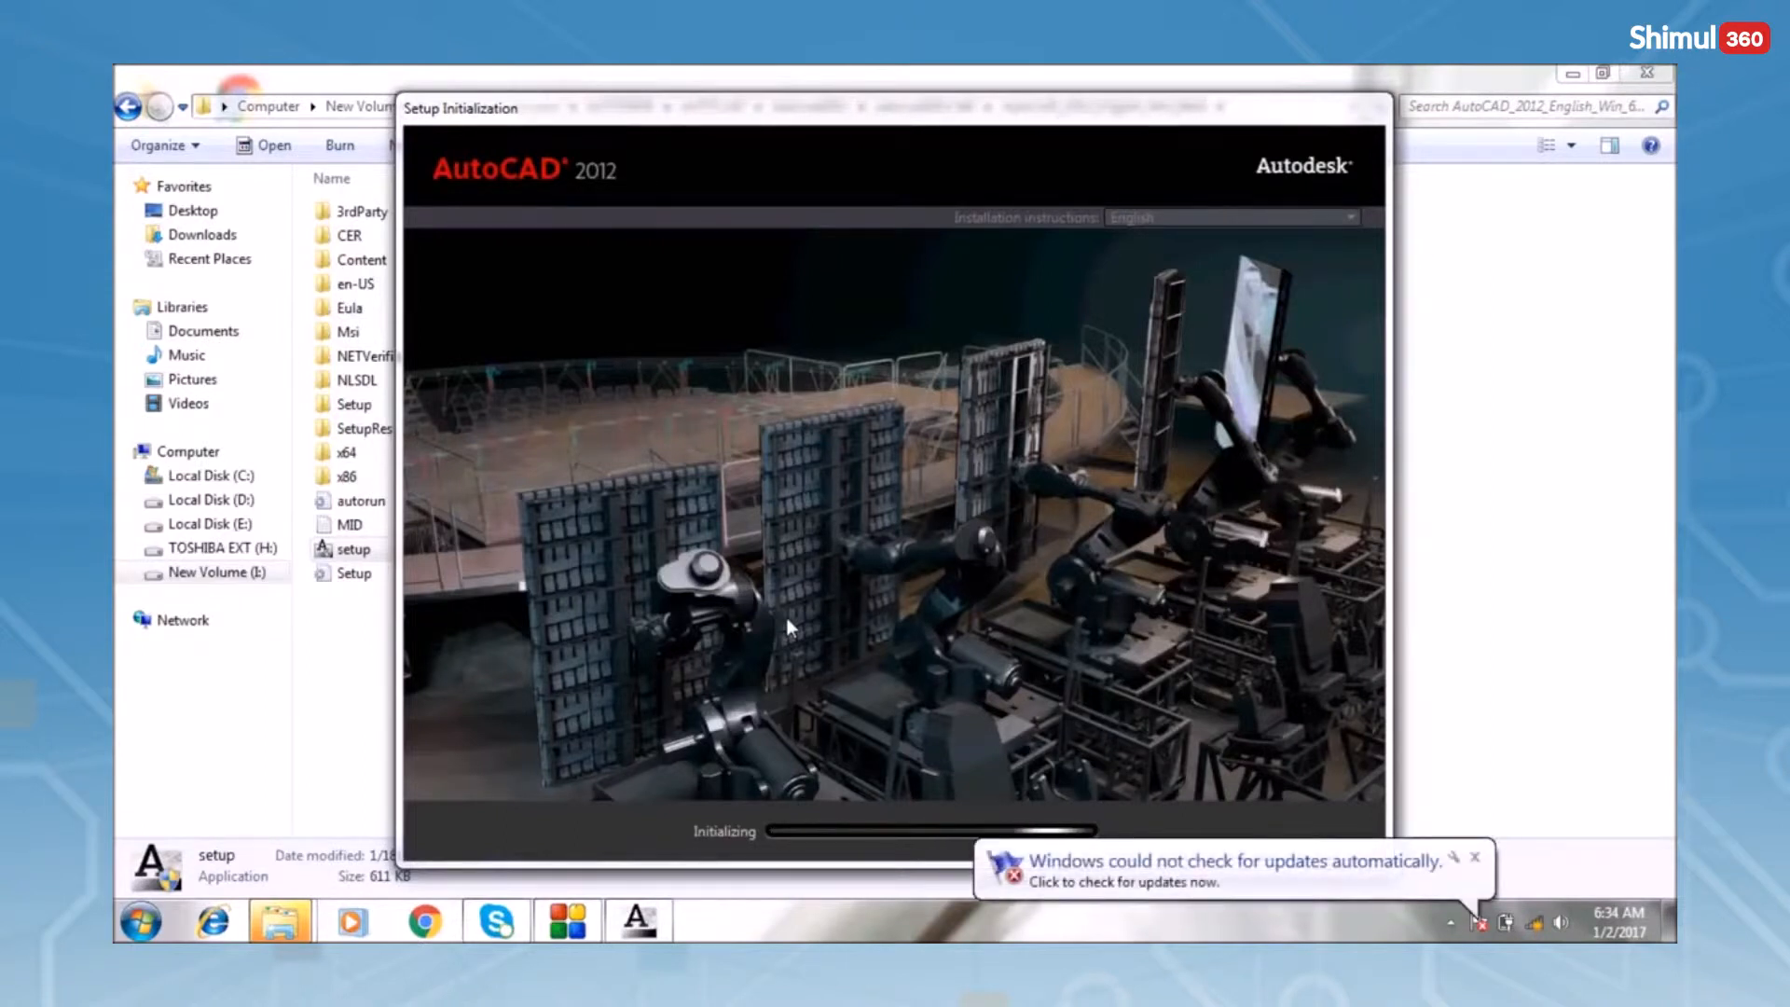
Dismiss the Windows Update notification and choose Install on this computer
left_click(1476, 859)
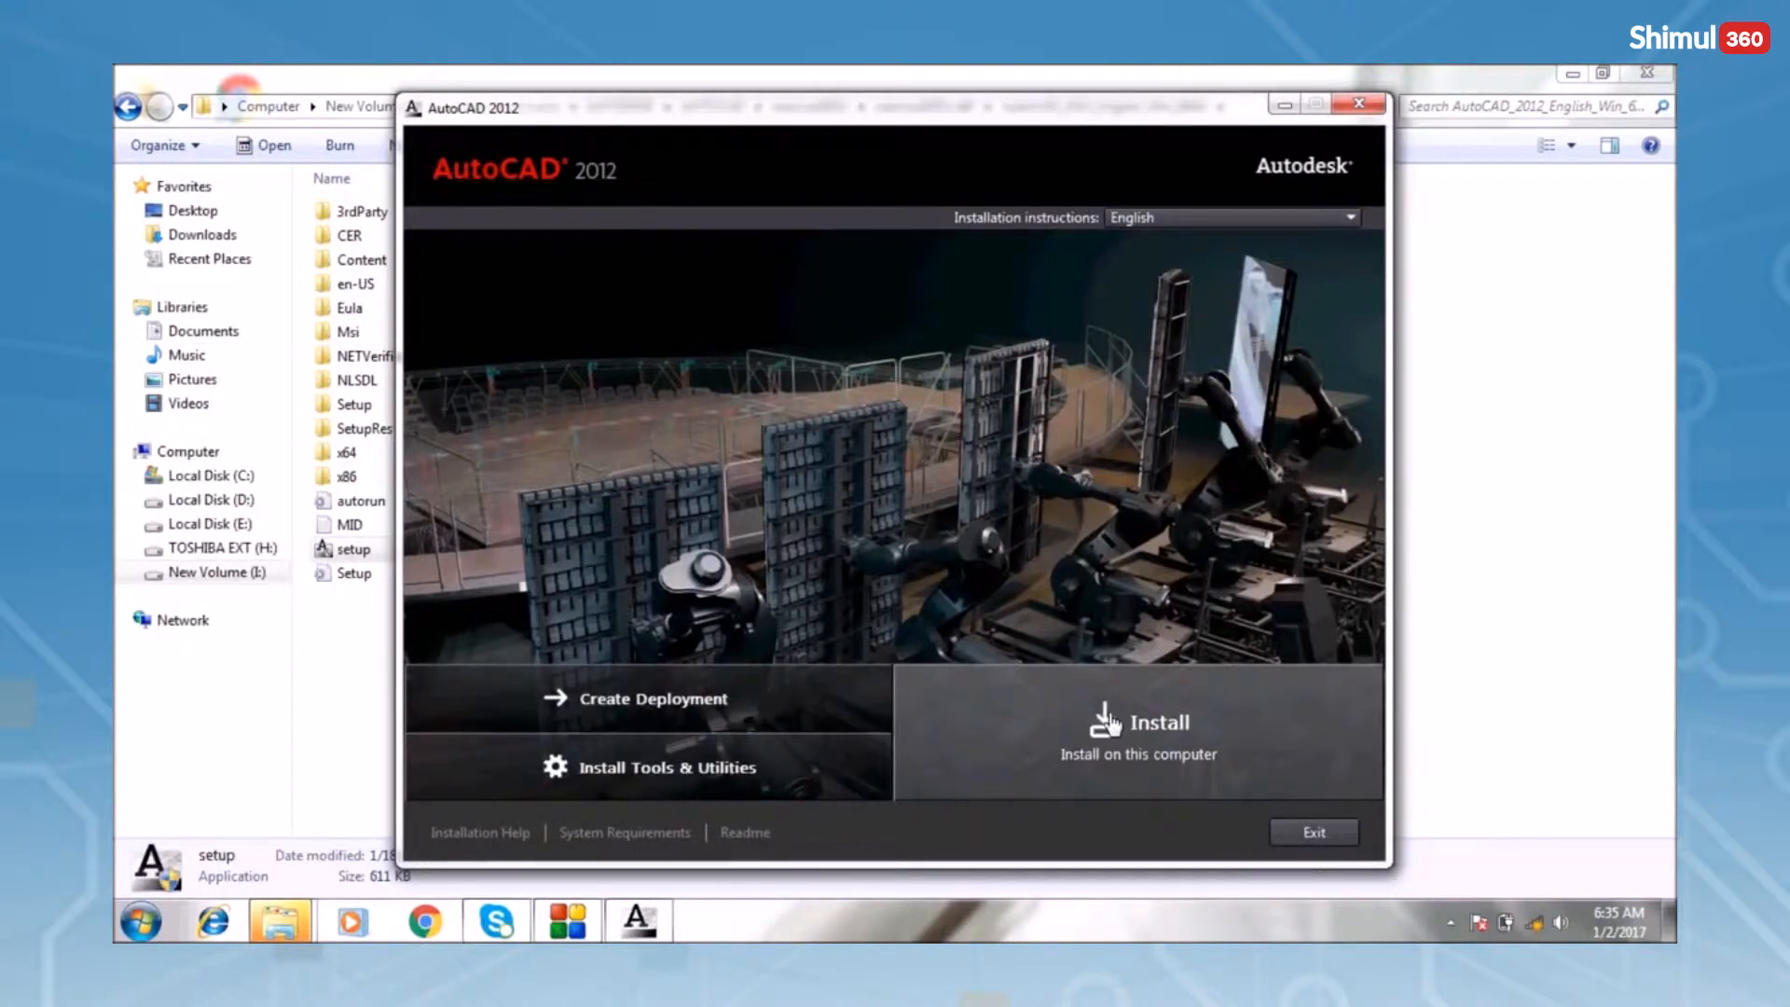
left_click(1130, 730)
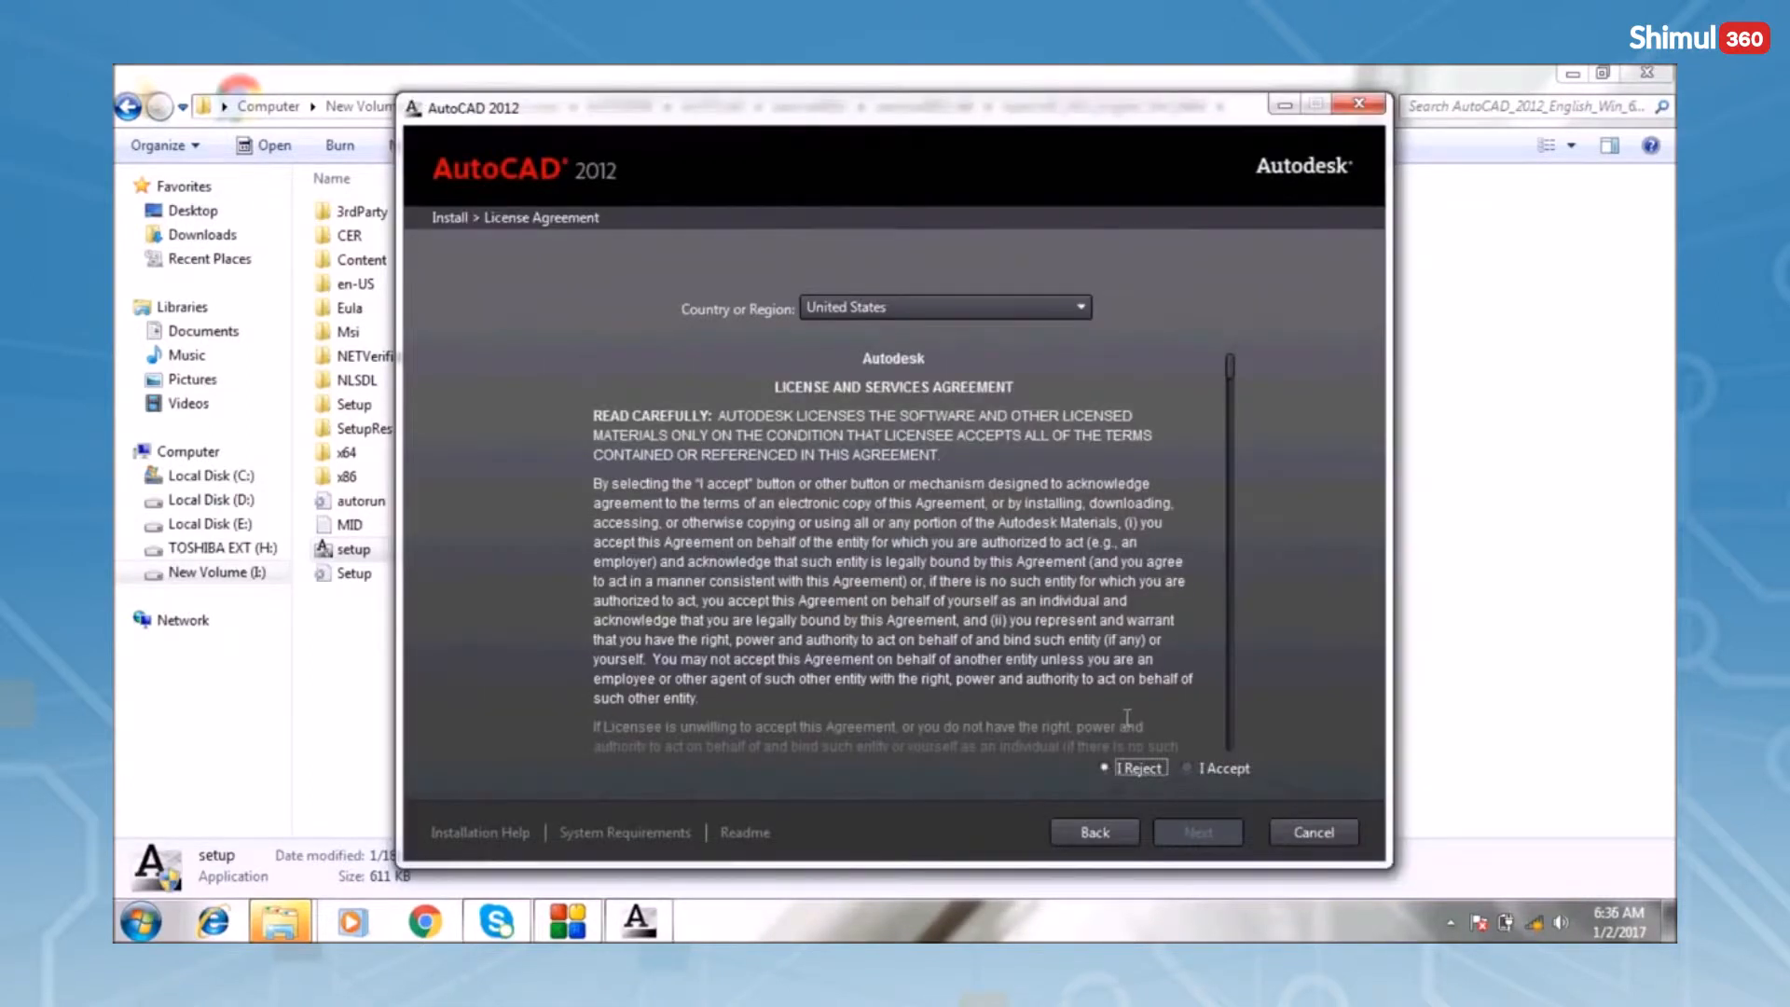
Accept the licence agreement and enter the stand-alone serial number and product key
left_click(1189, 772)
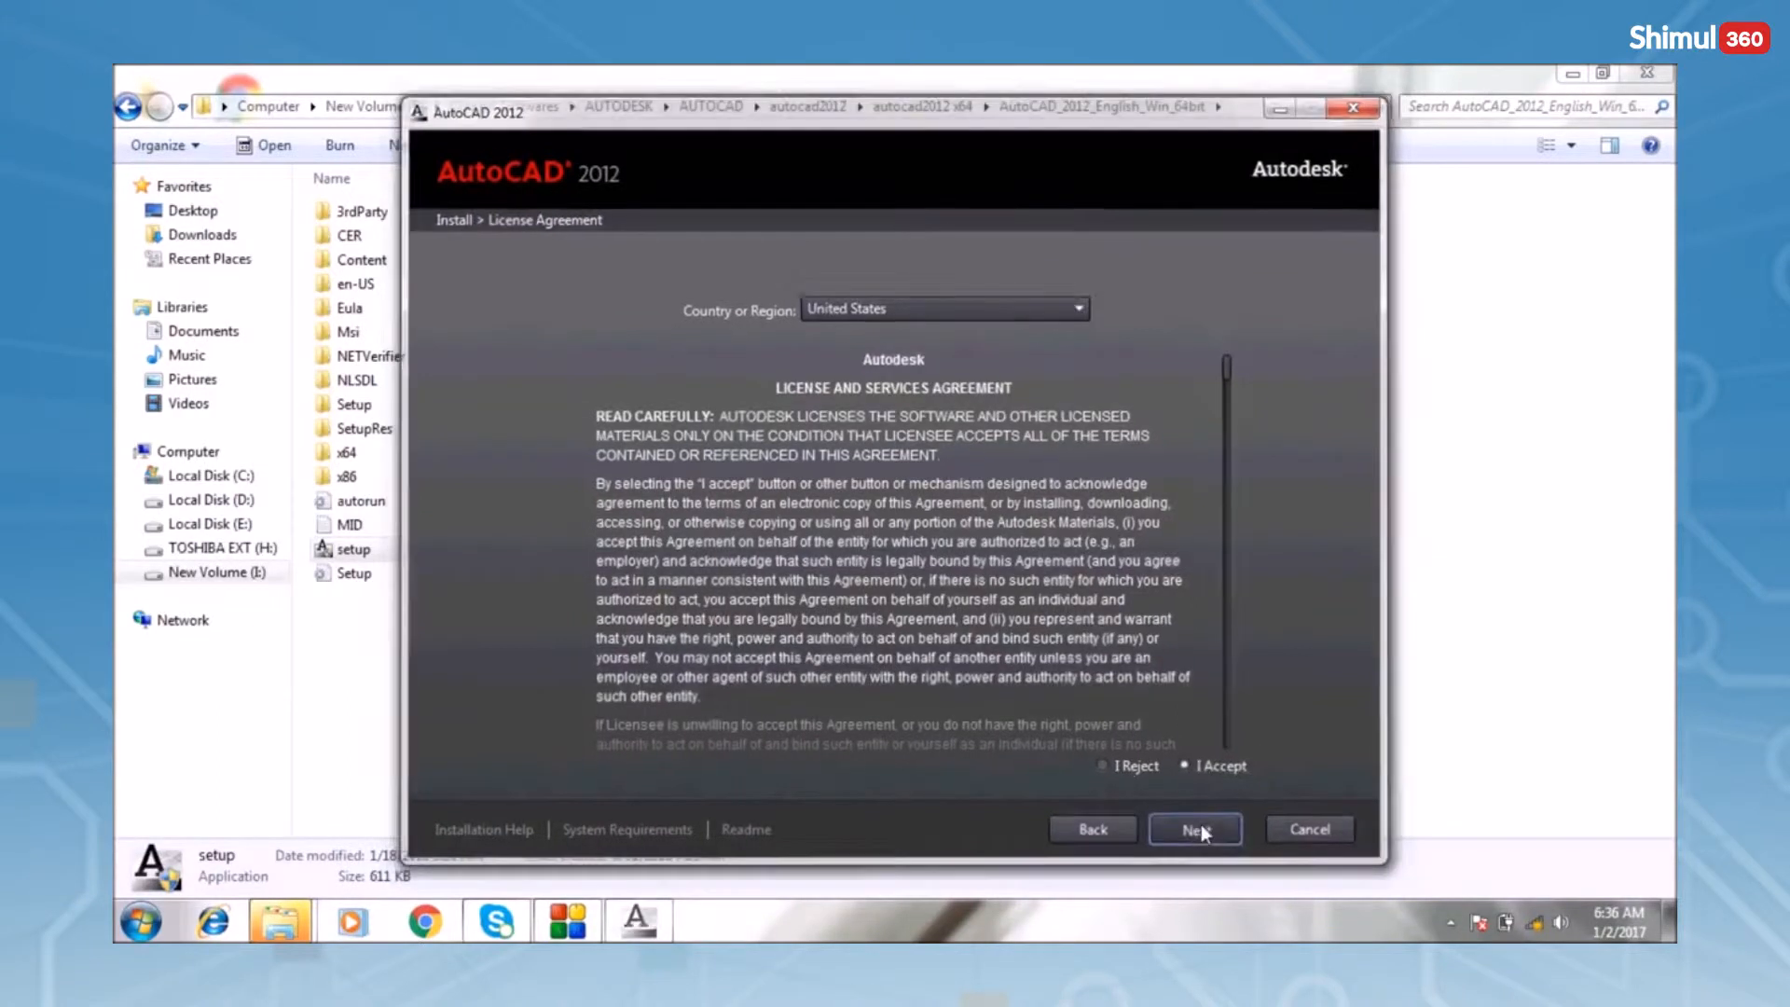
left_click(1201, 831)
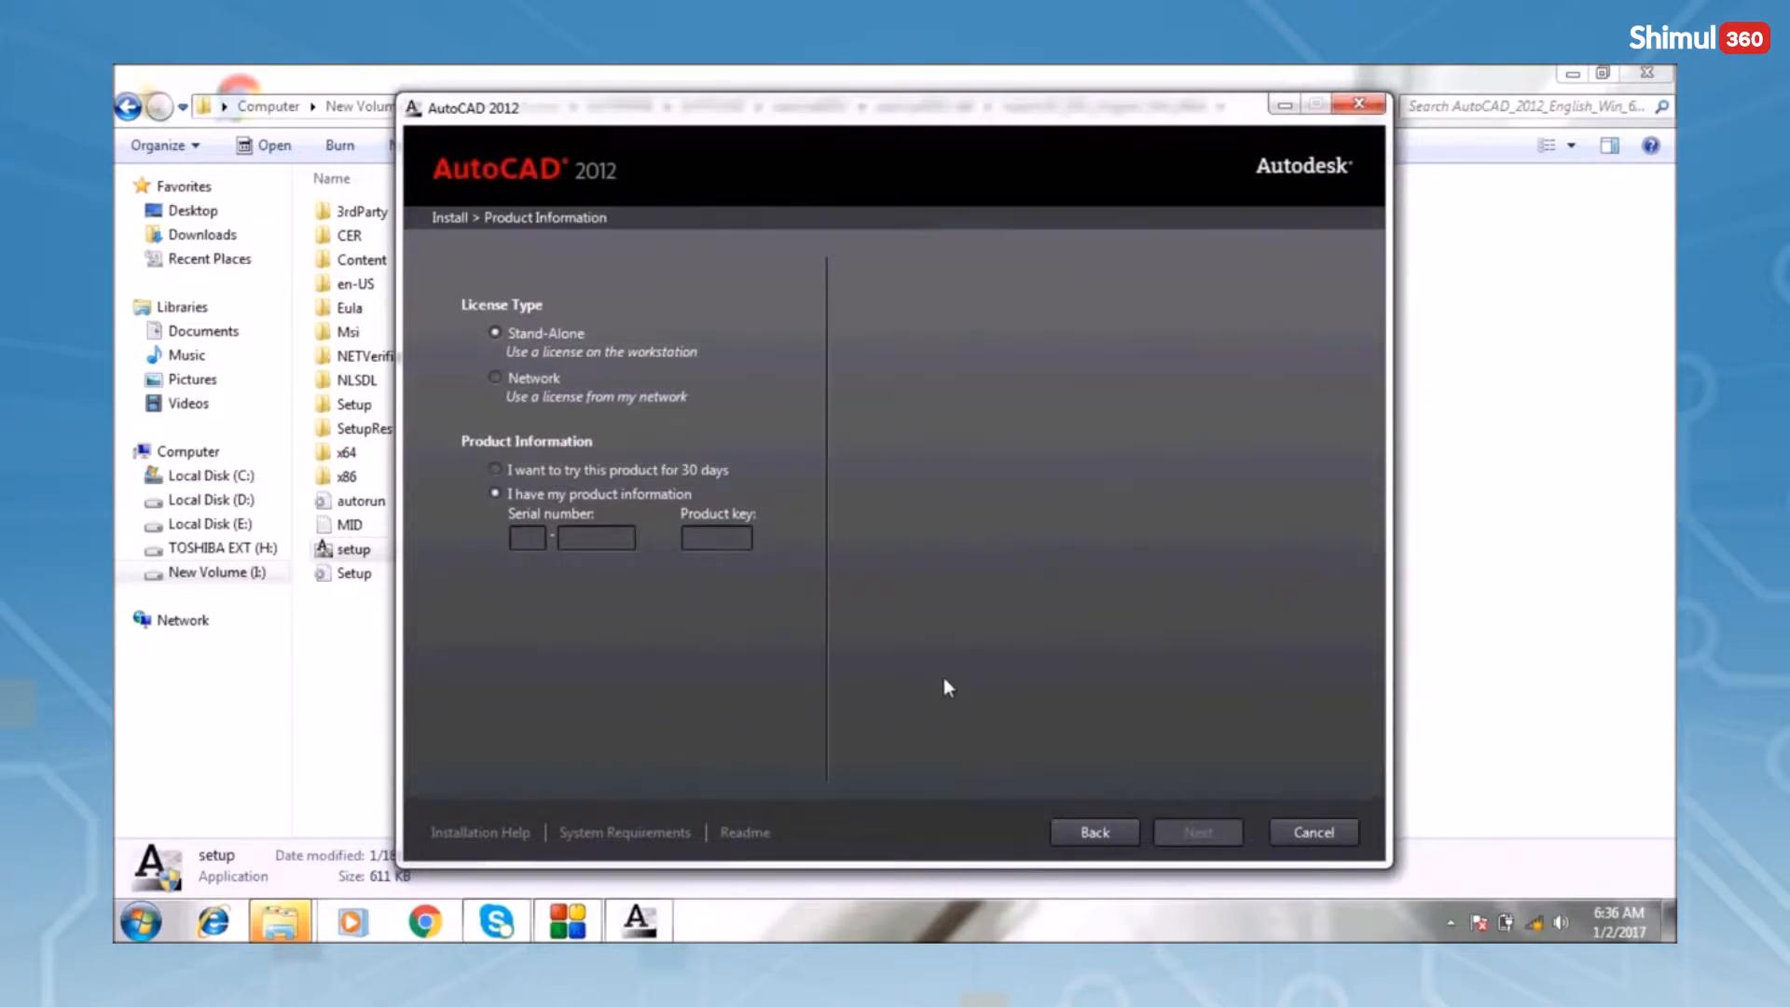
type("666")
type("696969")
type("69")
type("00")
type("1")
type("D1")
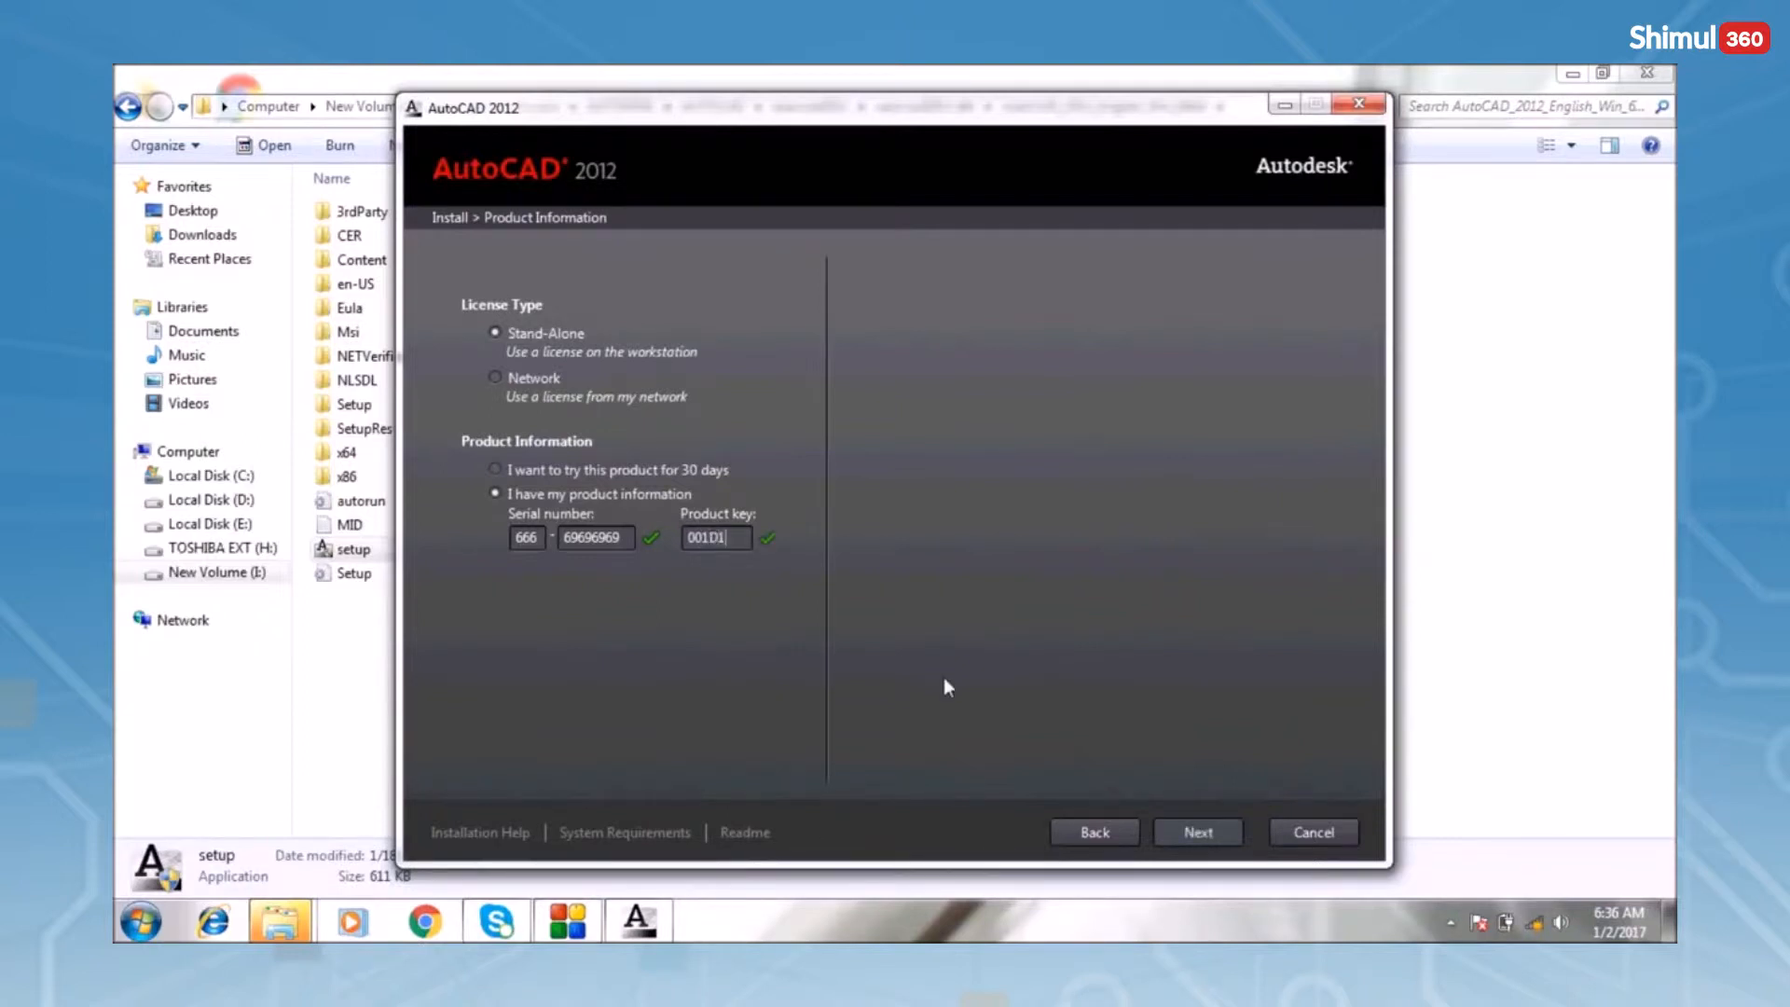
left_click(1198, 833)
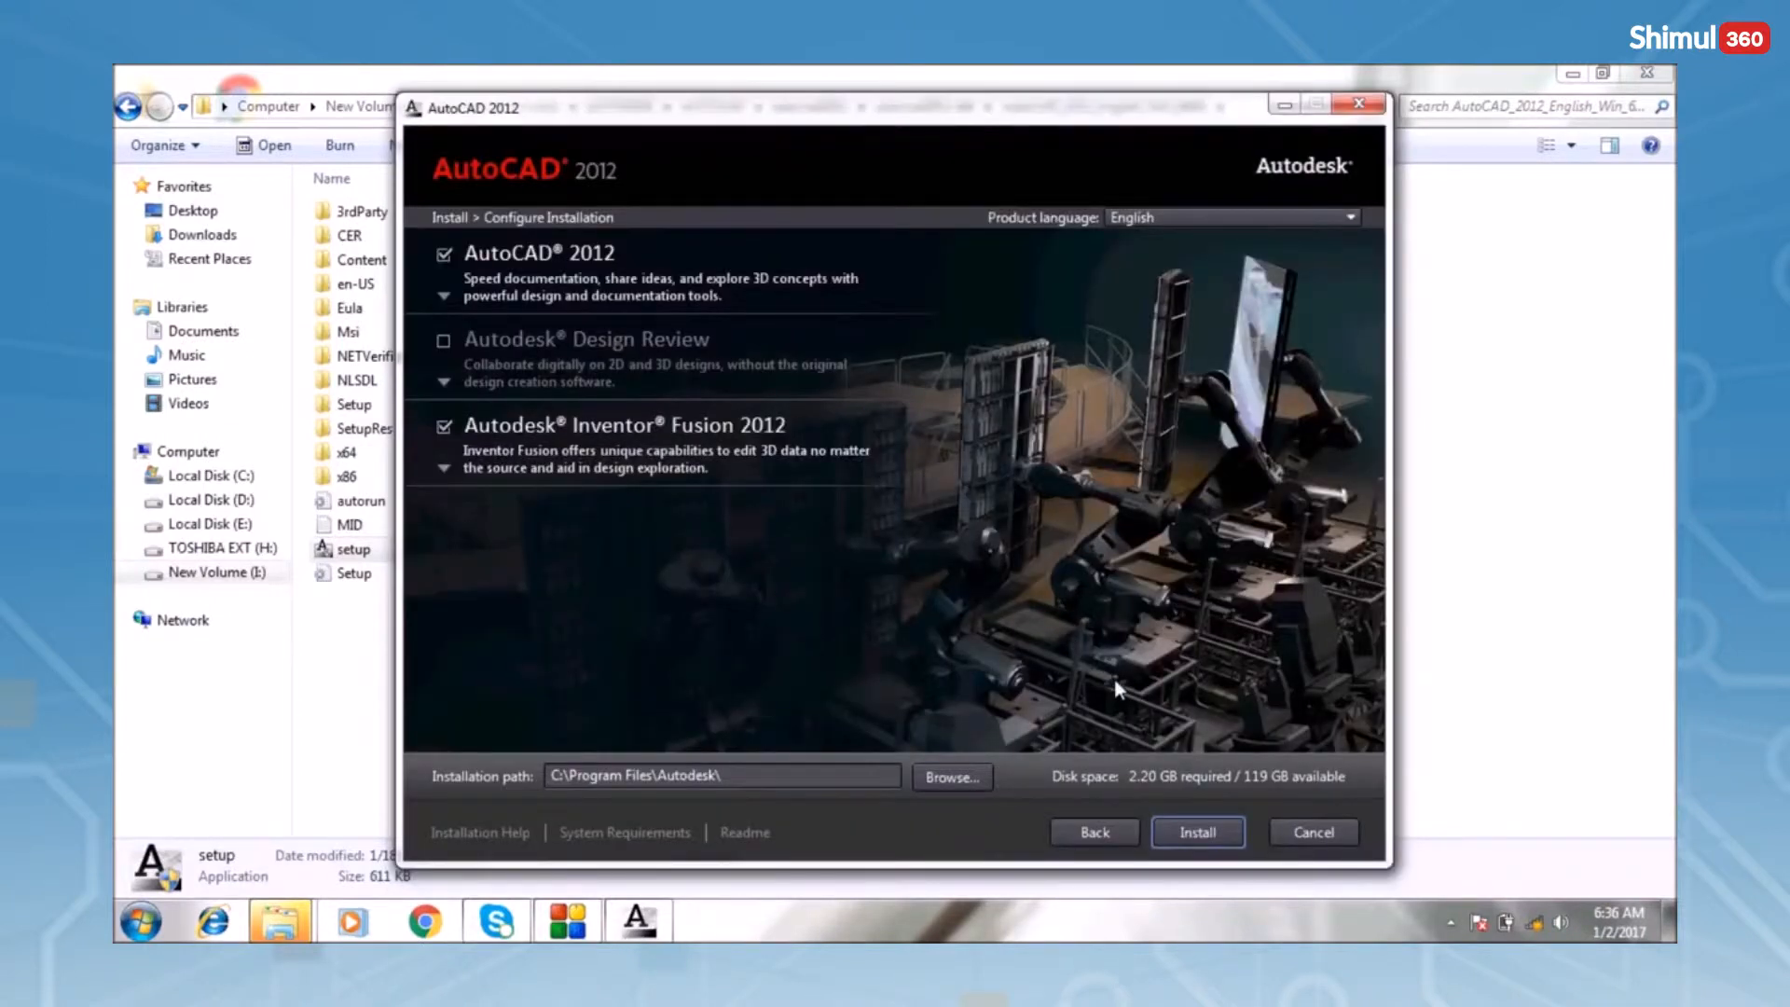
Install AutoCAD 2012 and Inventor Fusion 2012, then close the failure summary with Finish
left_click(1197, 832)
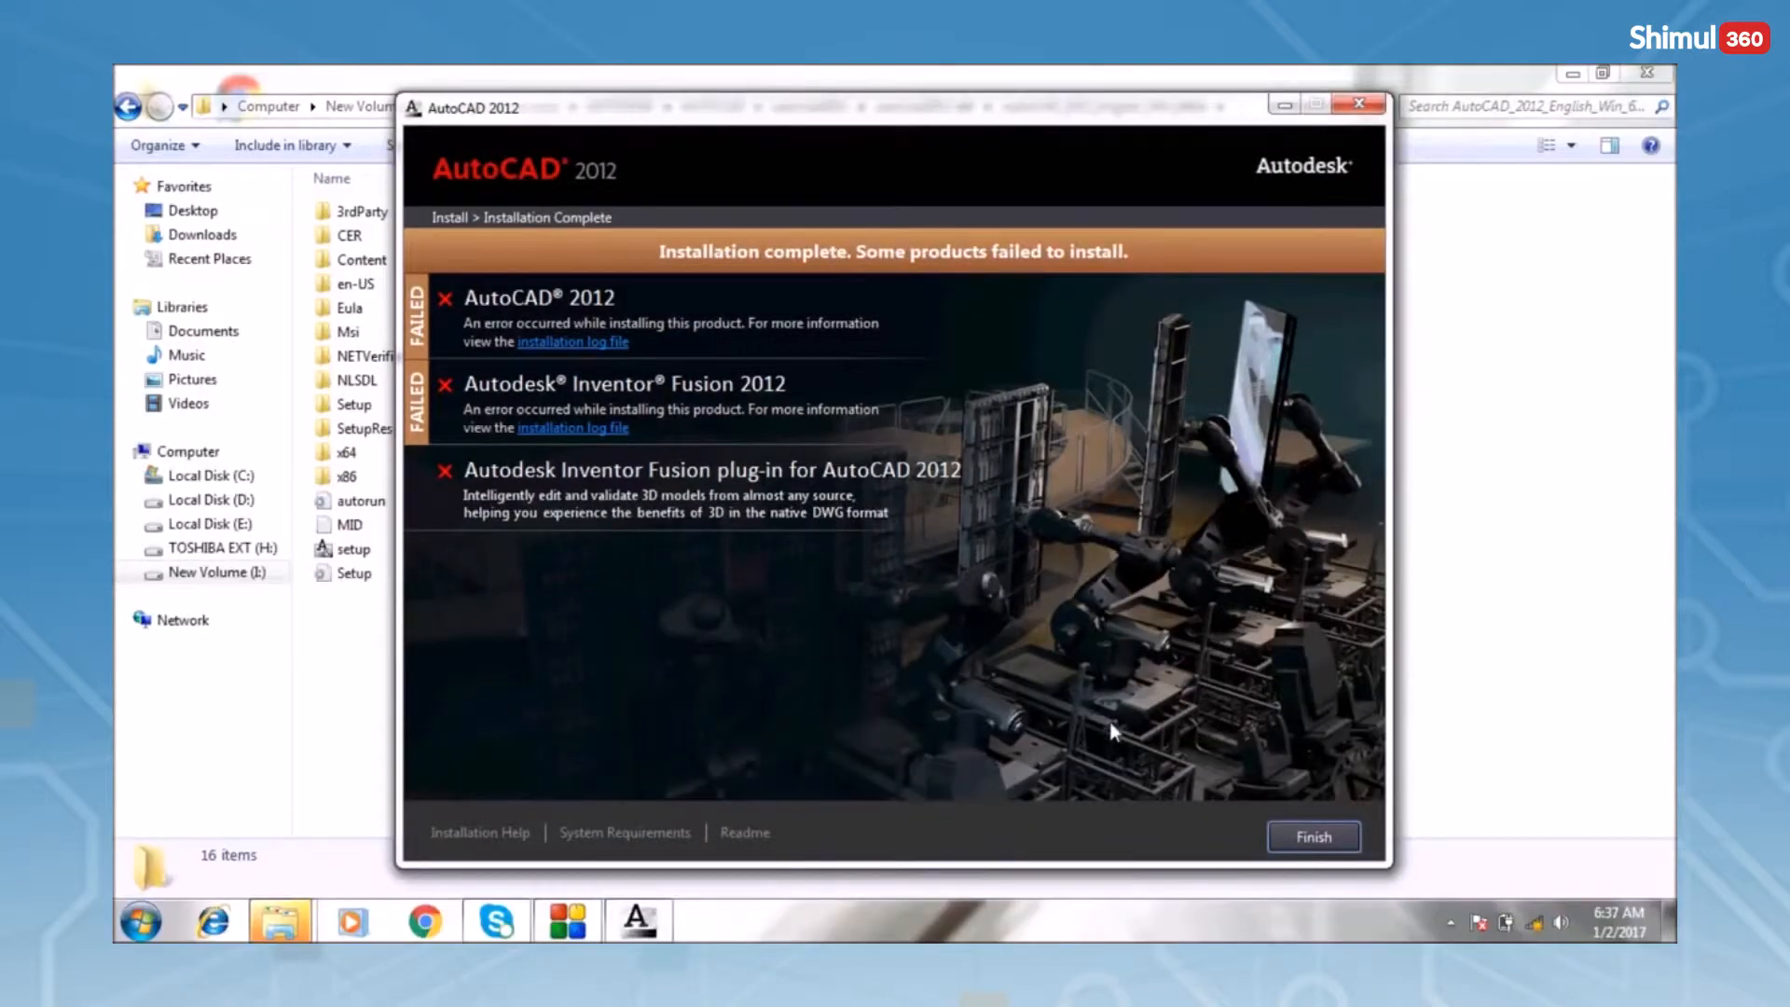
left_click(1308, 844)
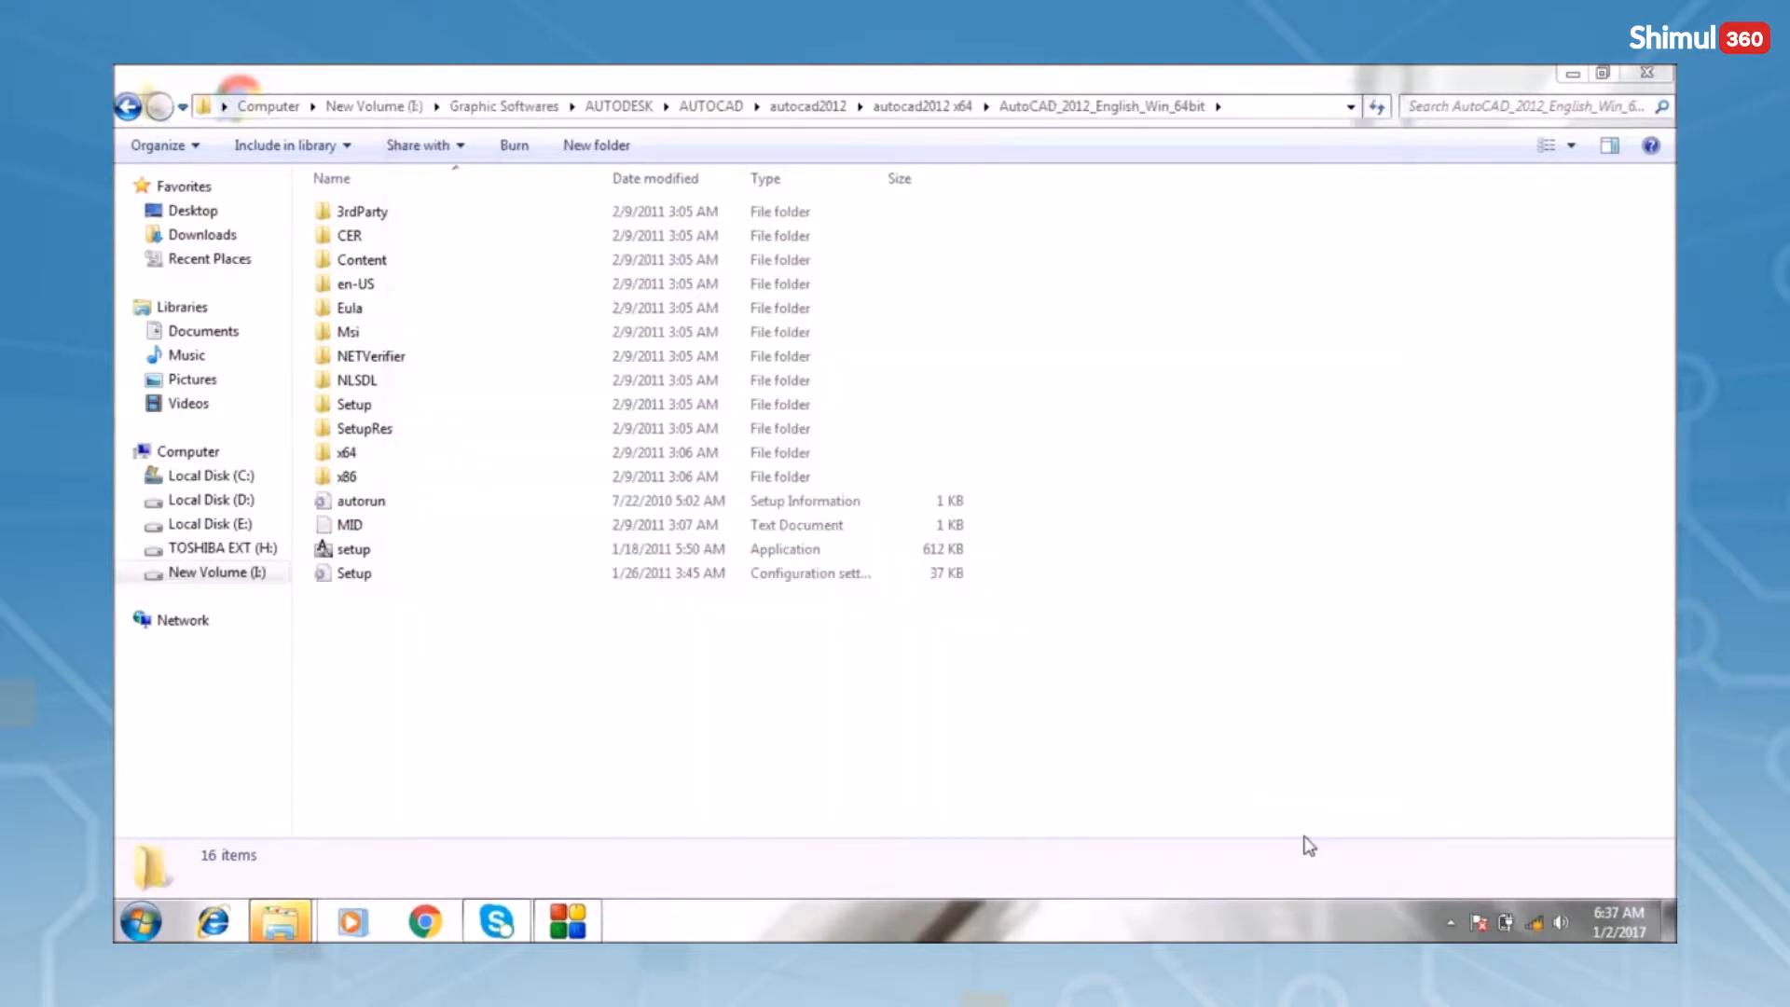
Open Control Panel from the Start menu and go to Uninstall a program
left_click(142, 925)
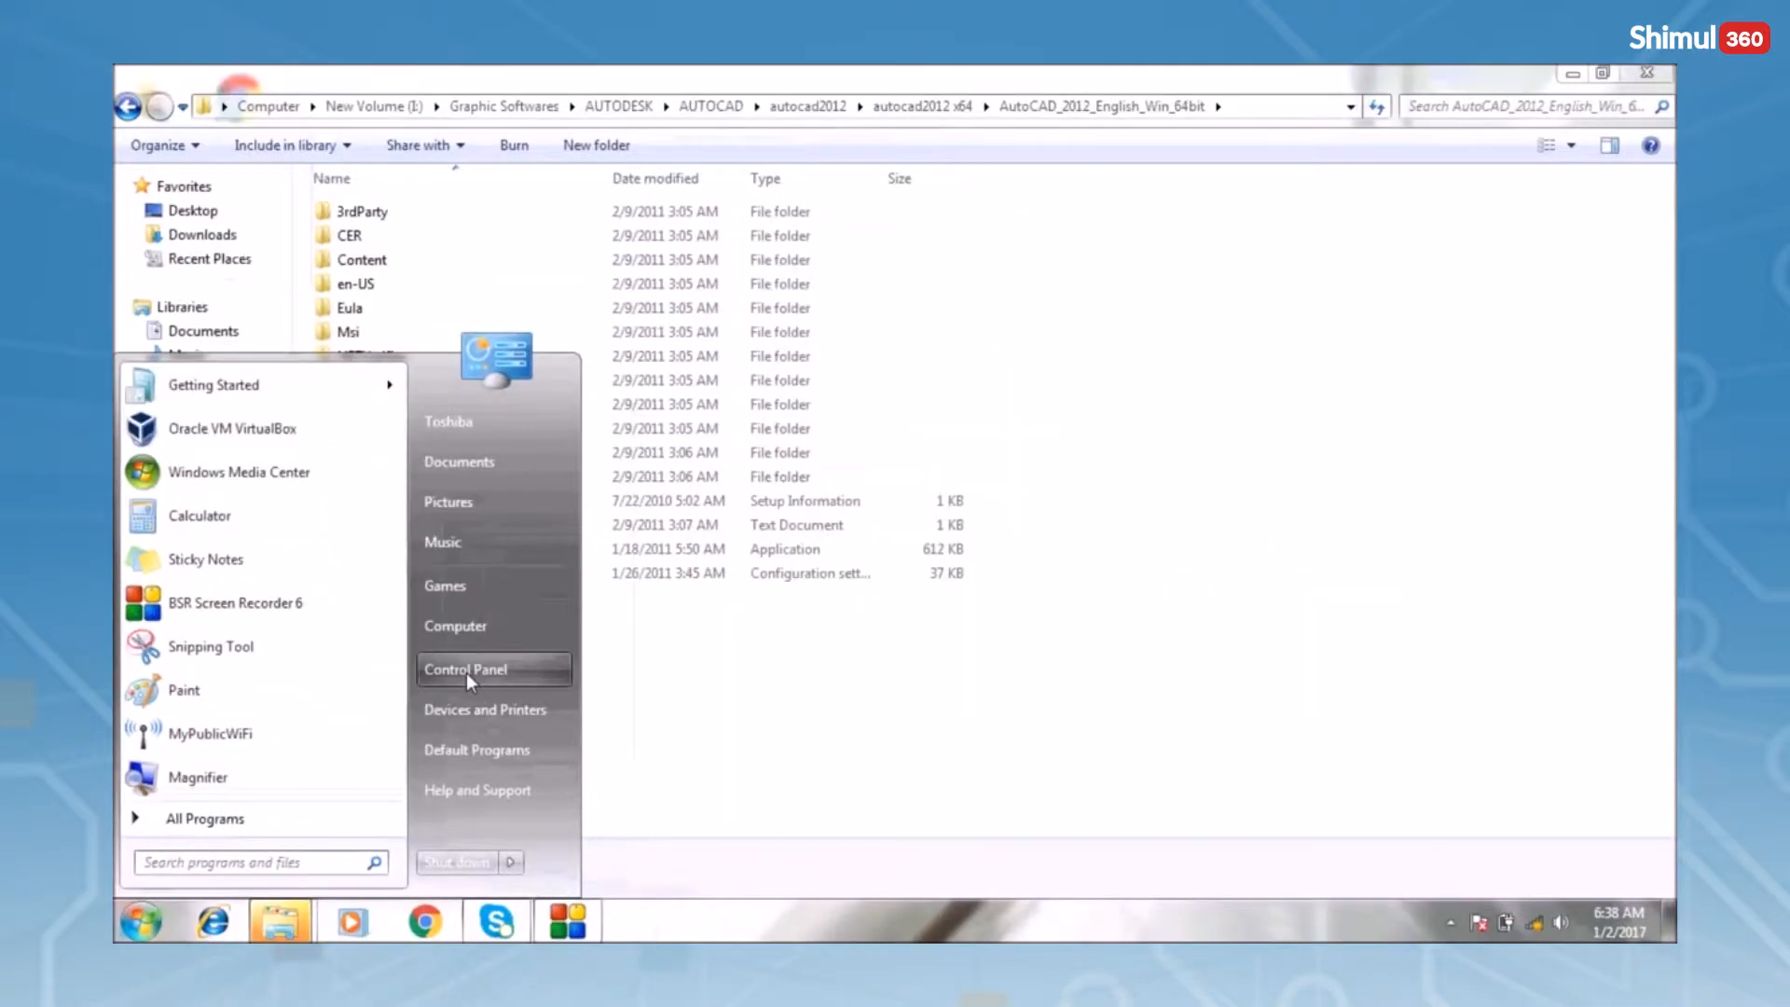
left_click(466, 672)
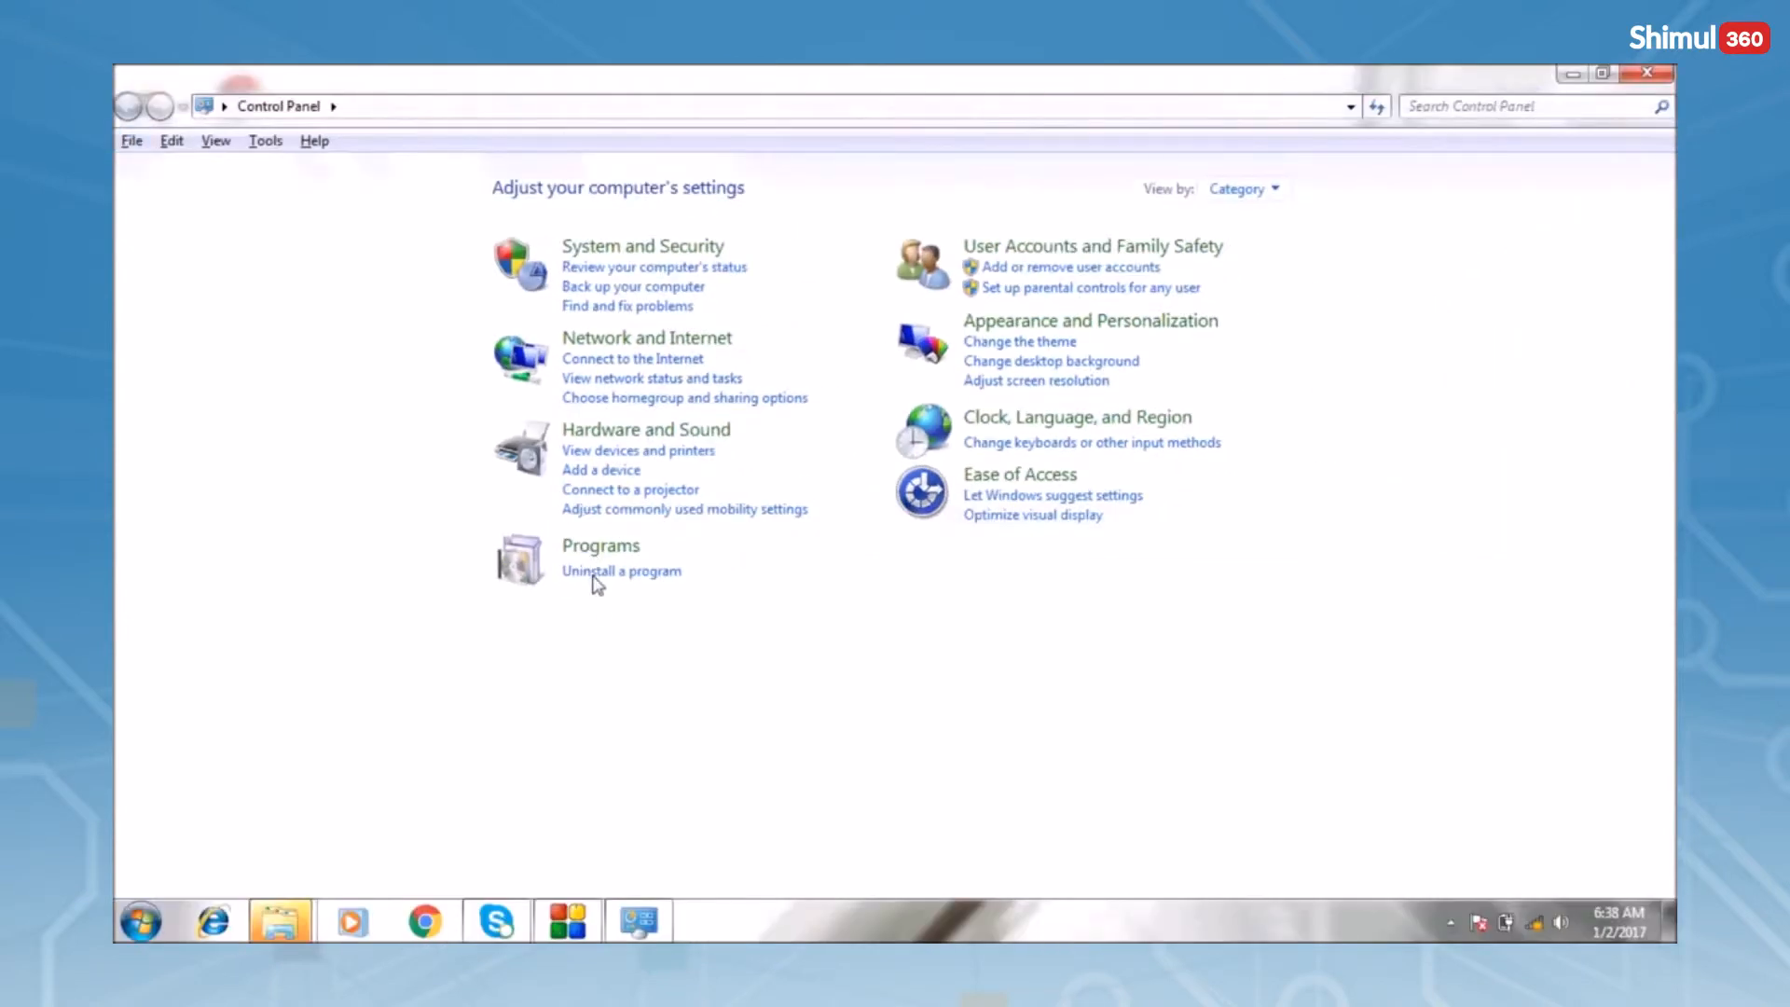
left_click(597, 572)
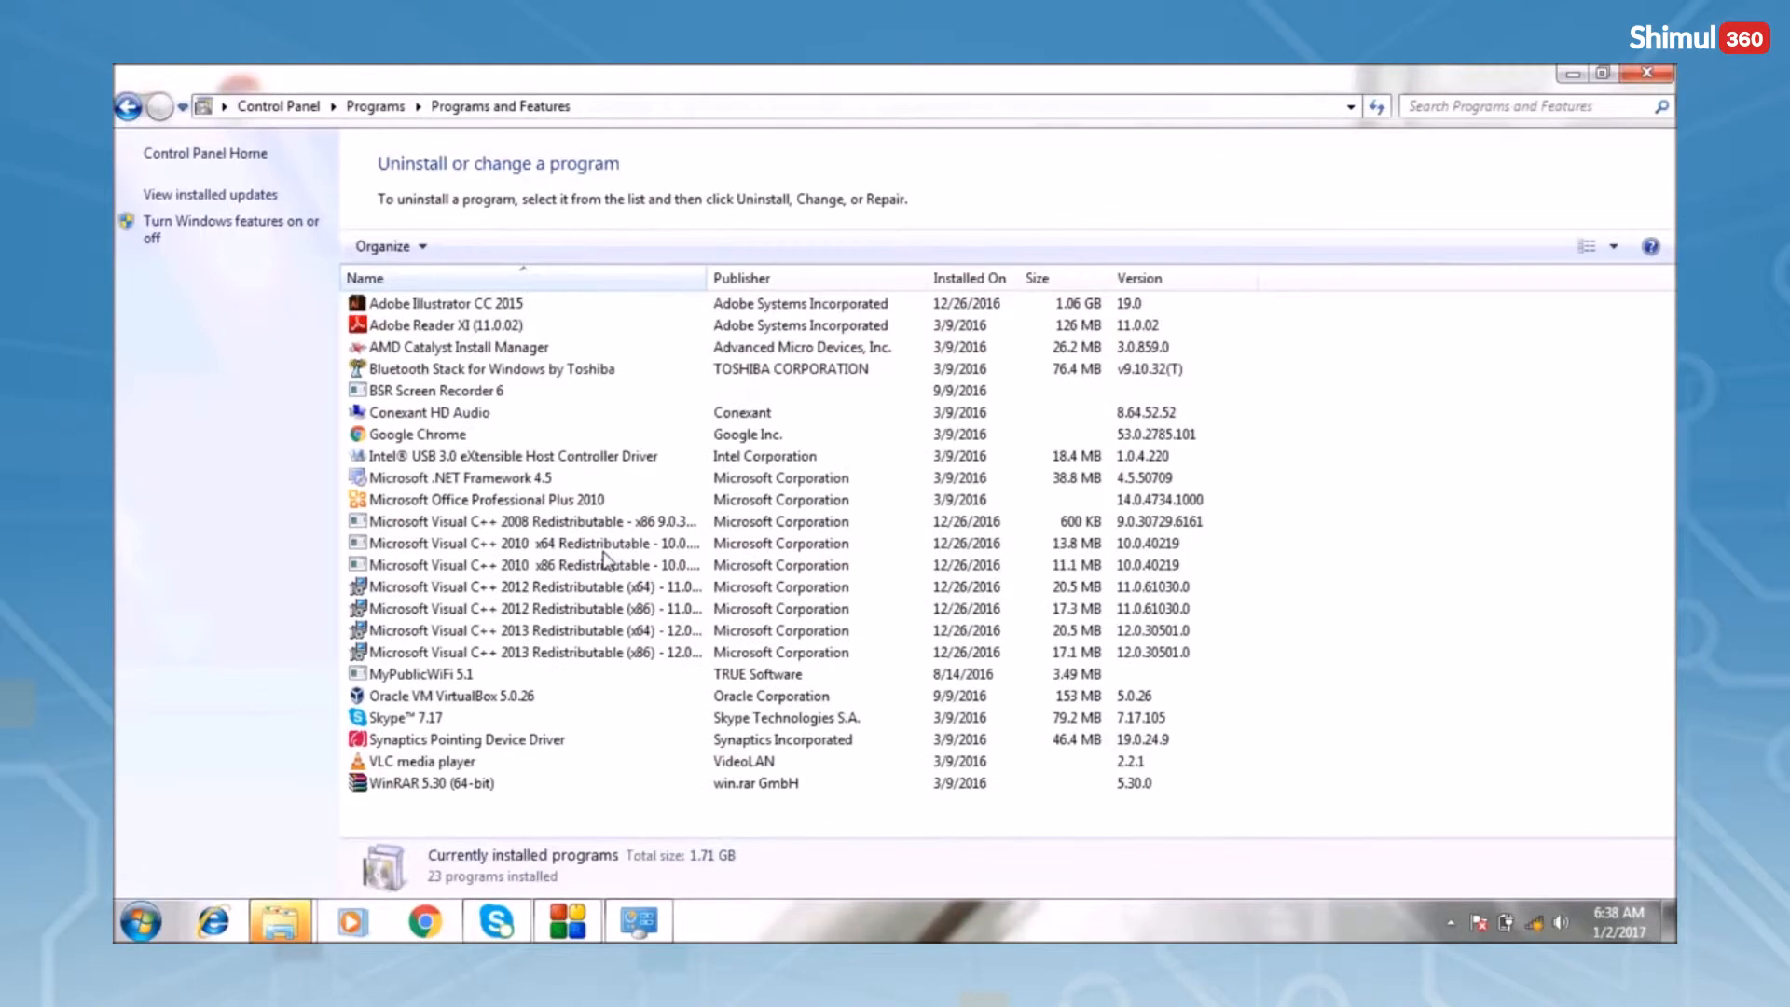
Select Microsoft .NET Framework 4.5 in Programs and Features and choose Uninstall/Change
left_click(547, 480)
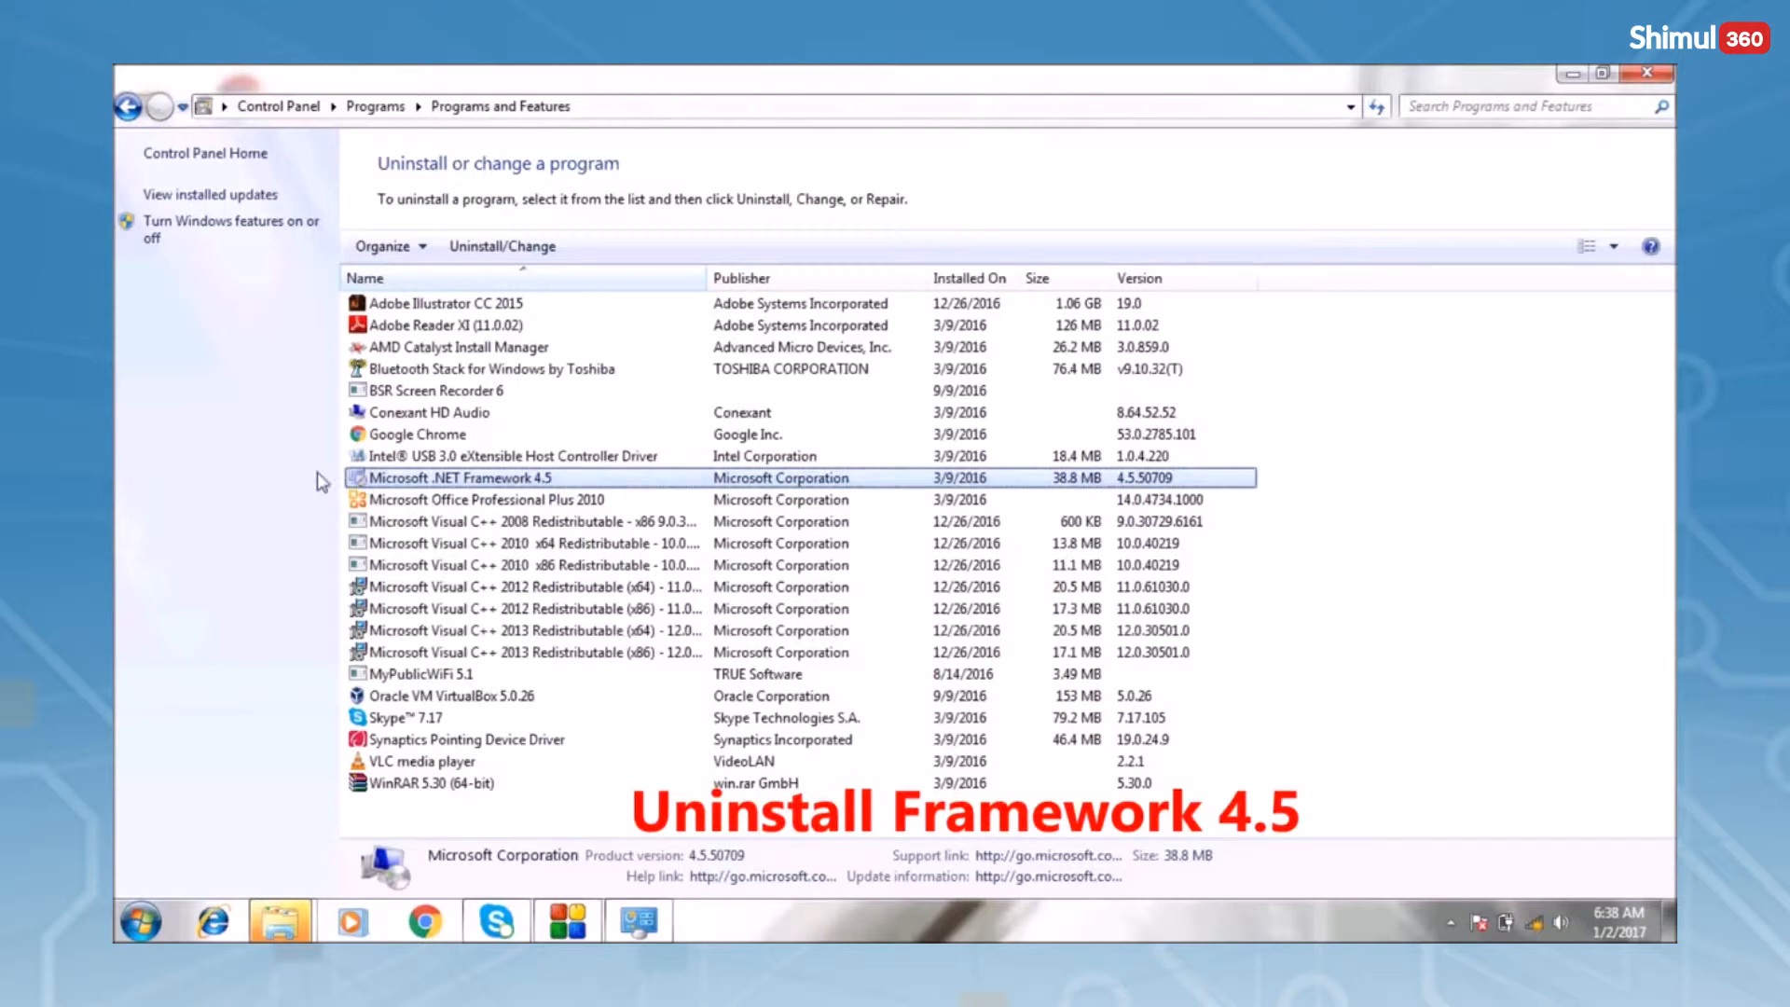
left_click(1437, 501)
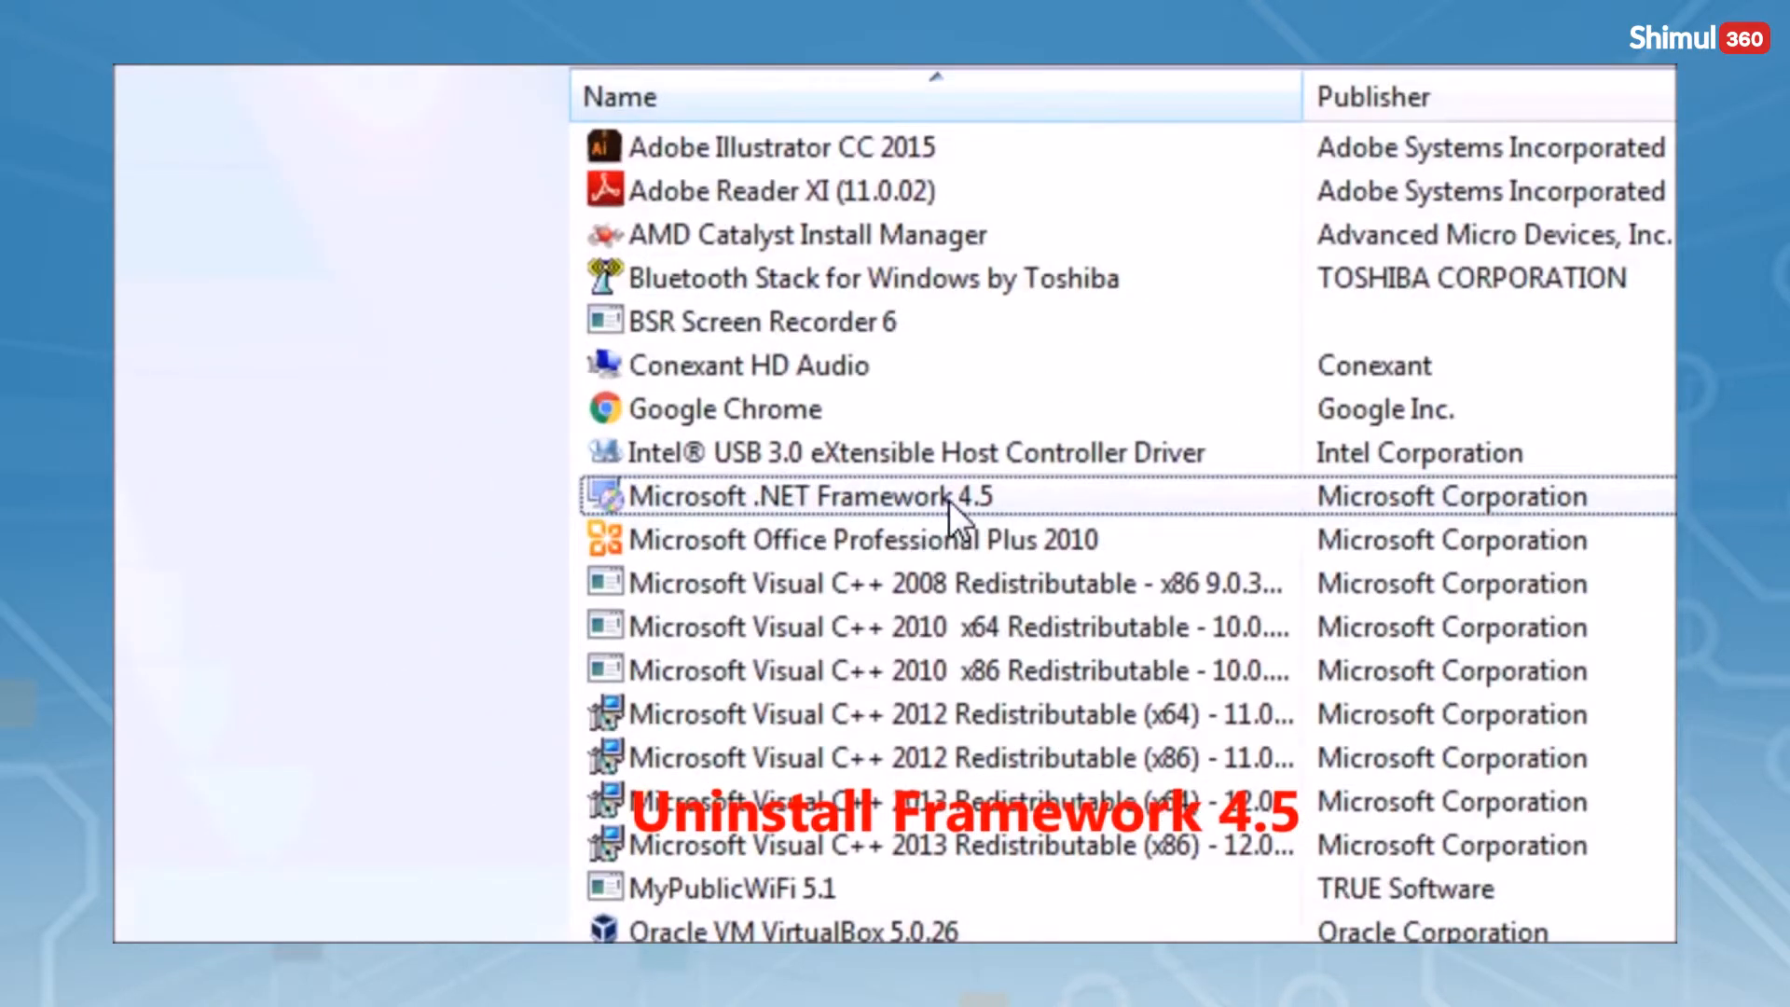
left_click(887, 502)
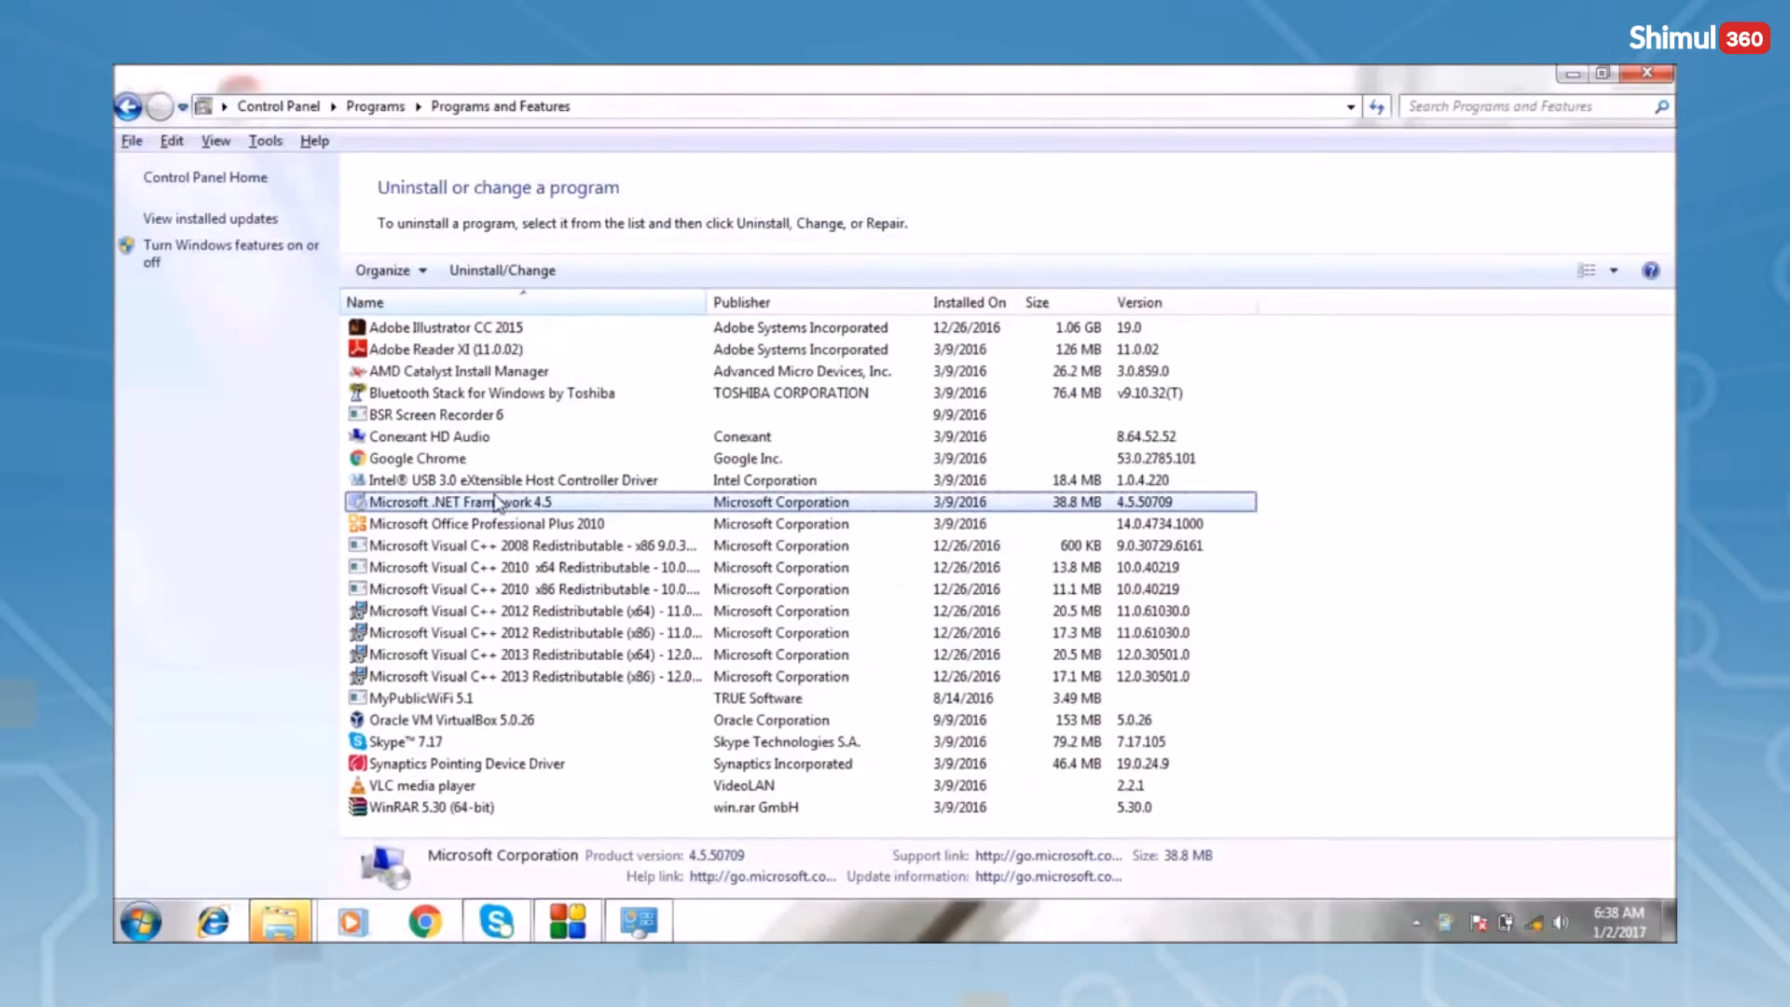
key("alt")
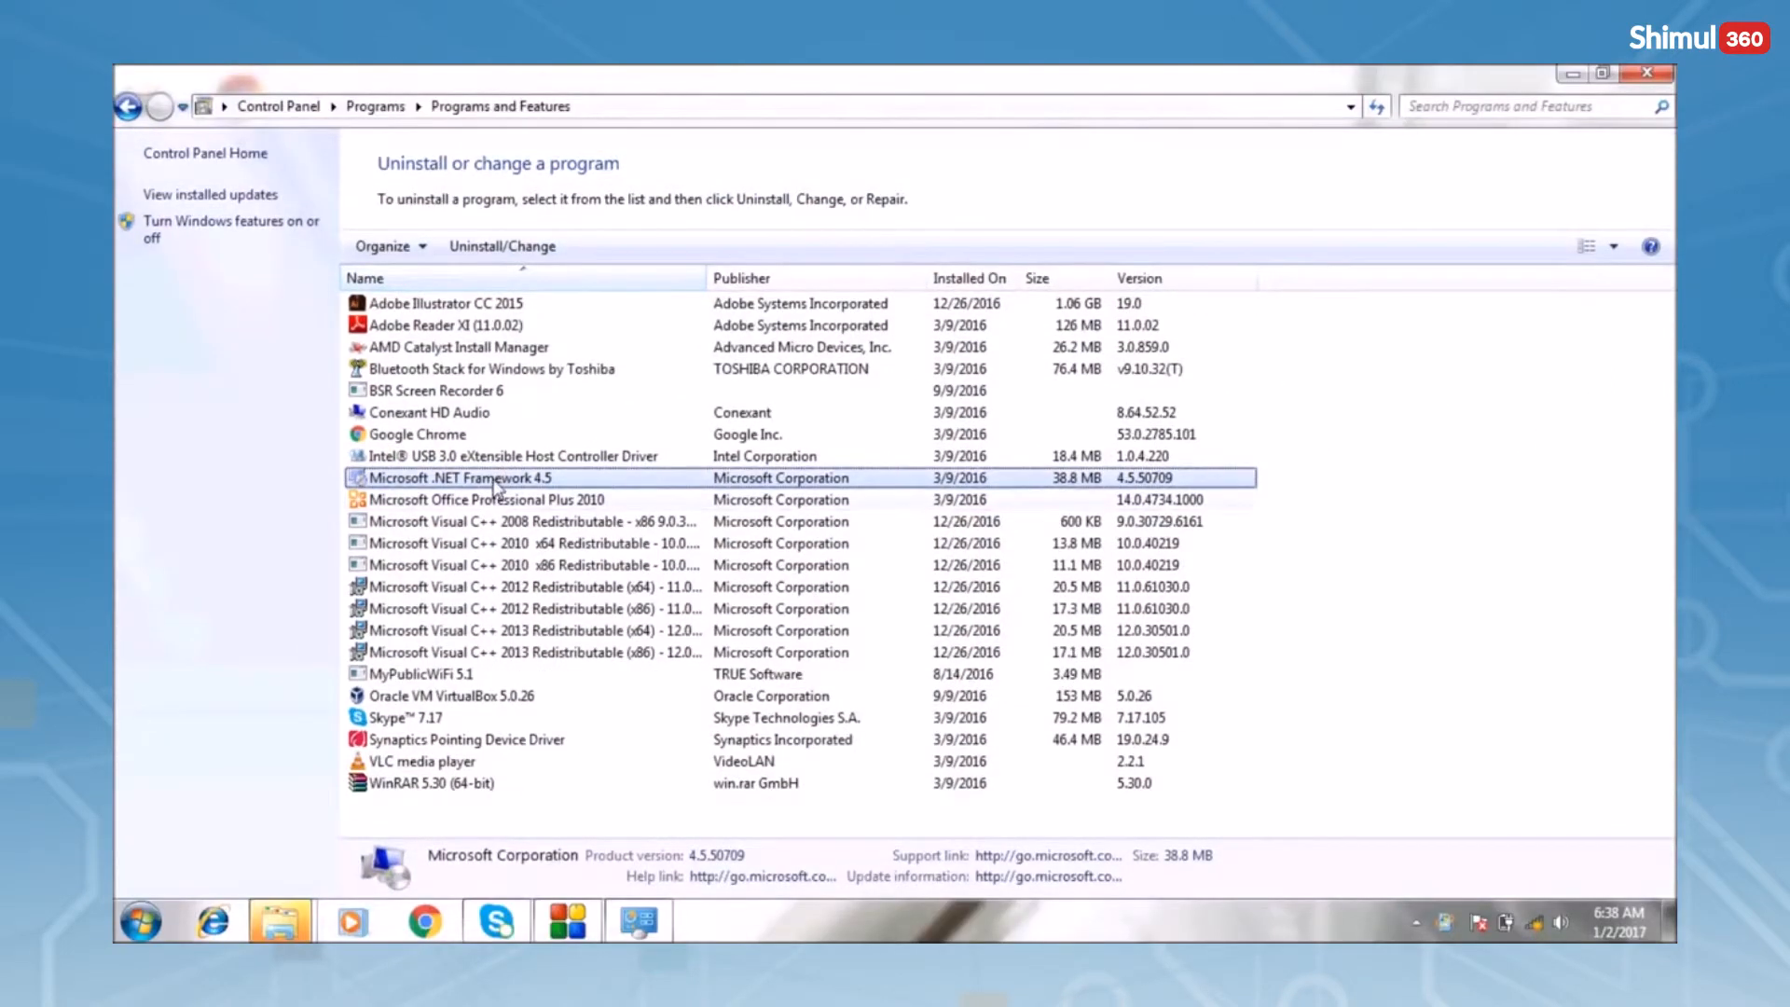
left_click(491, 246)
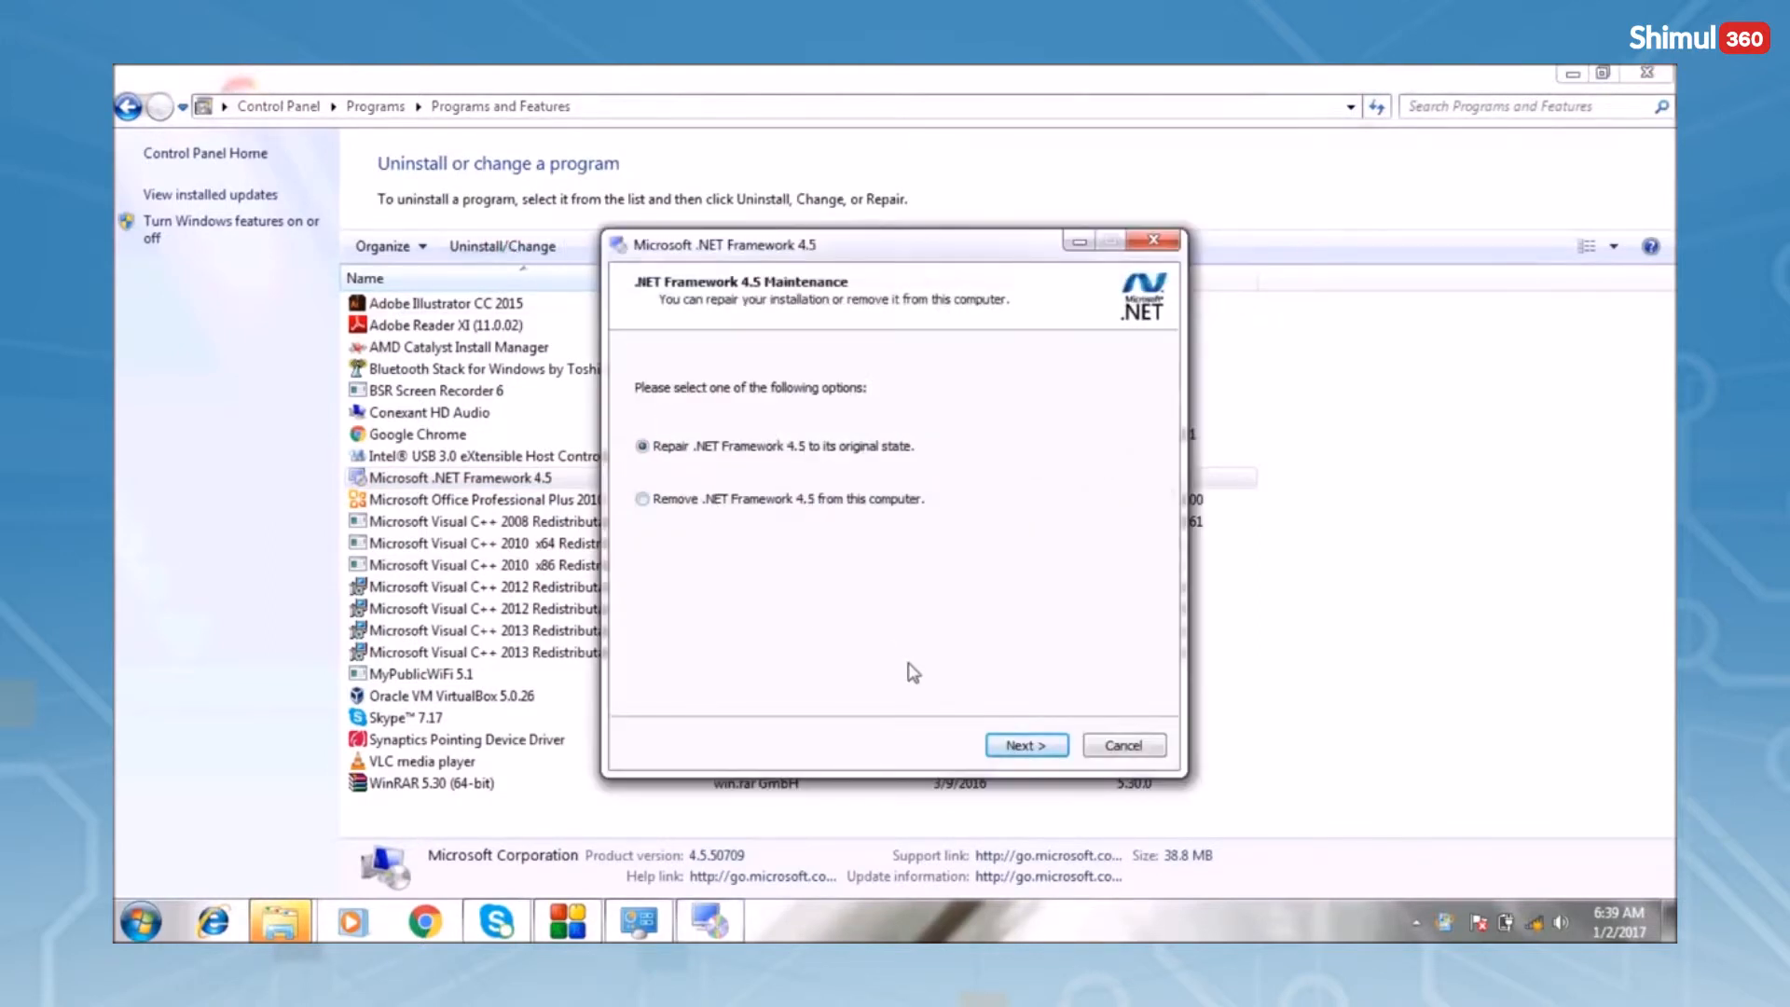
Remove .NET Framework 4.5 from this computer, continuing past the warning to Finish
left_click(642, 500)
left_click(1029, 748)
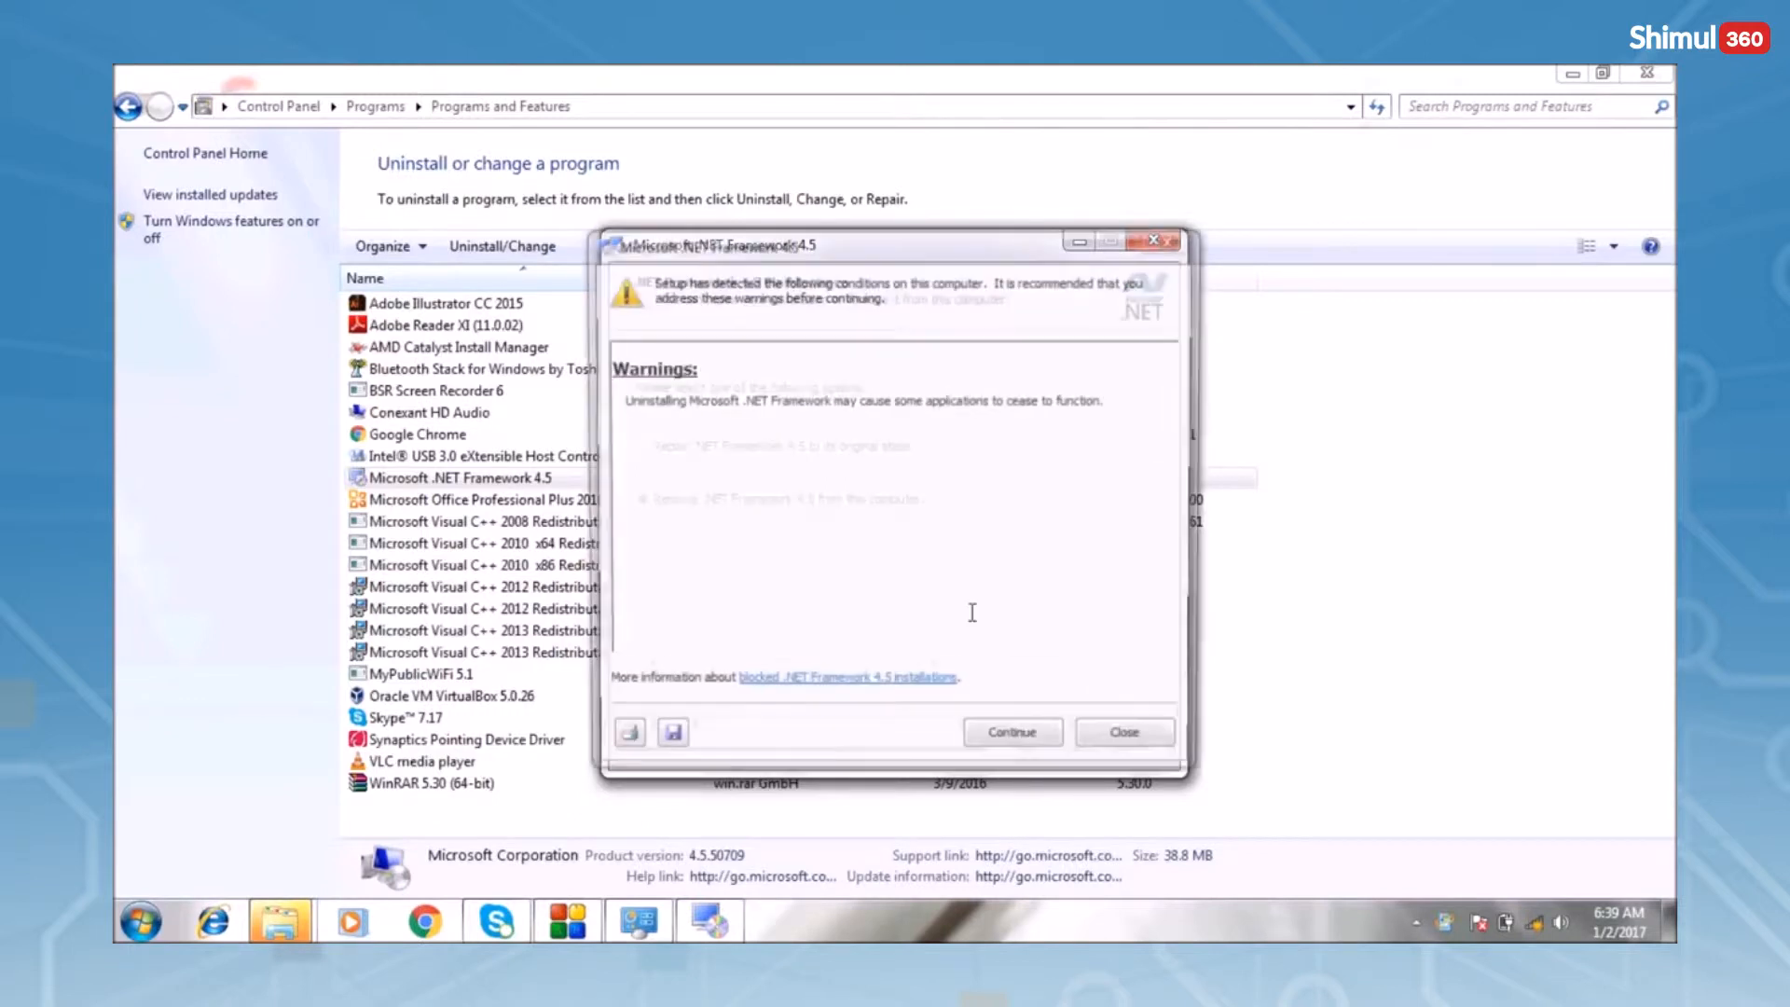
left_click(1015, 744)
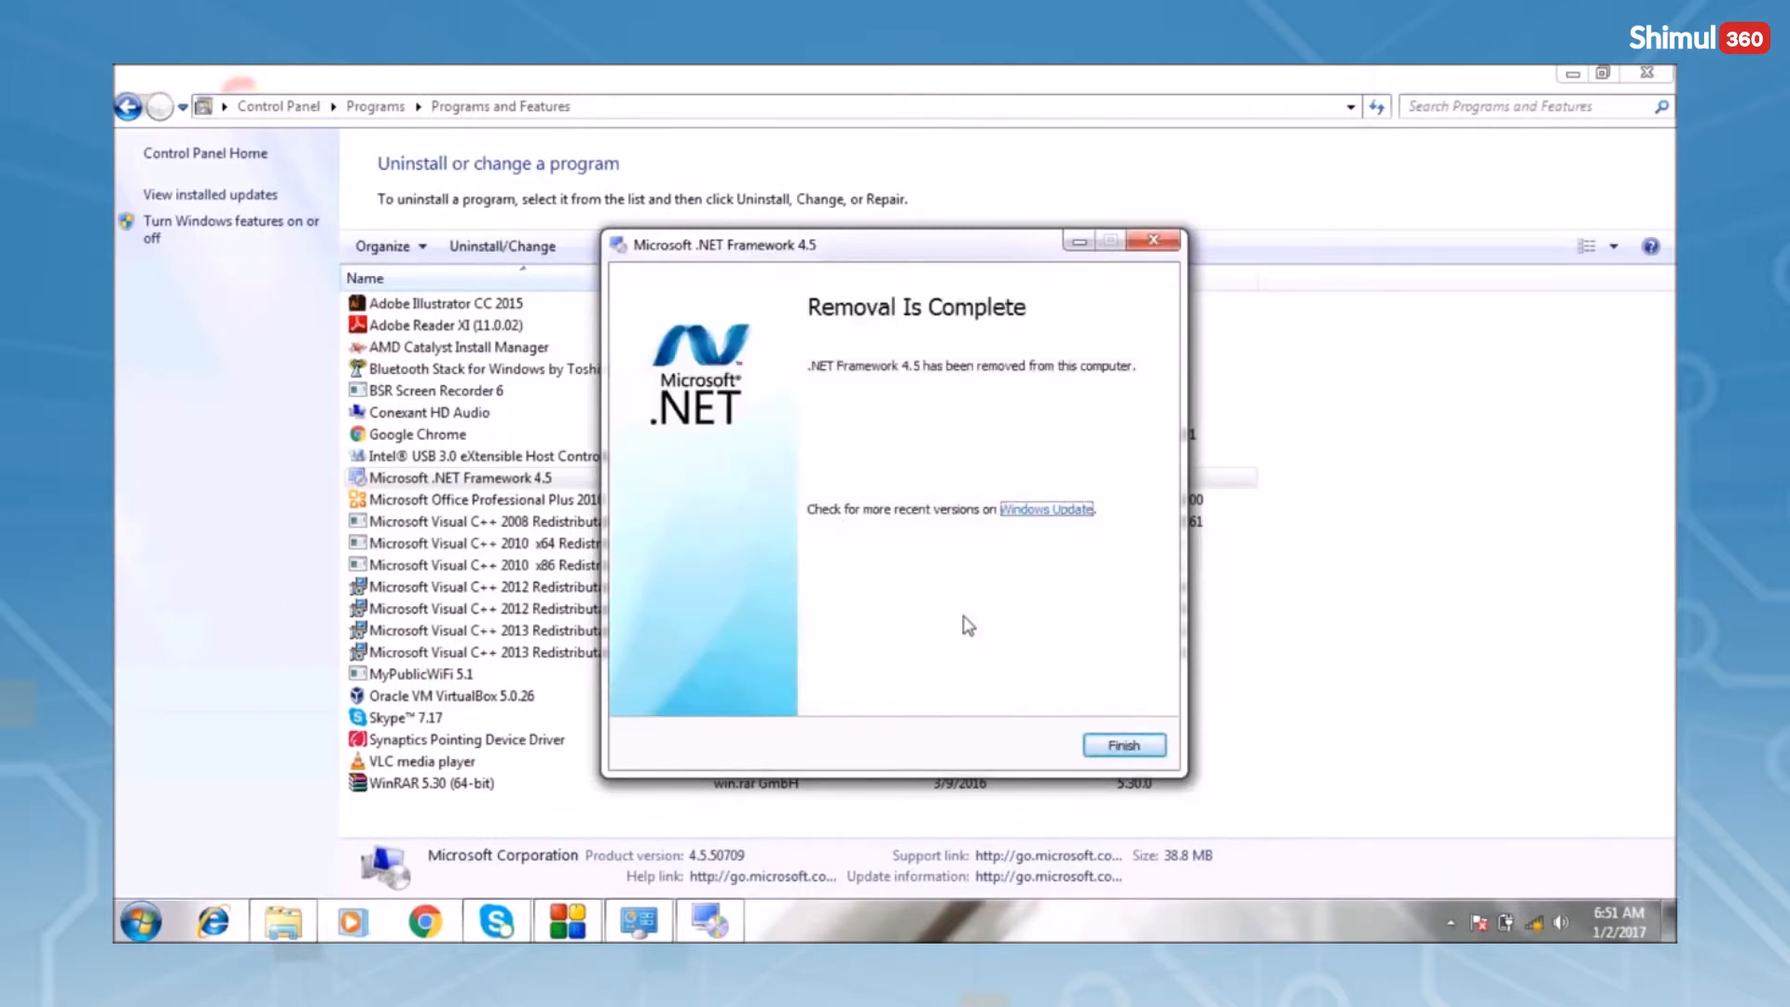
left_click(1124, 746)
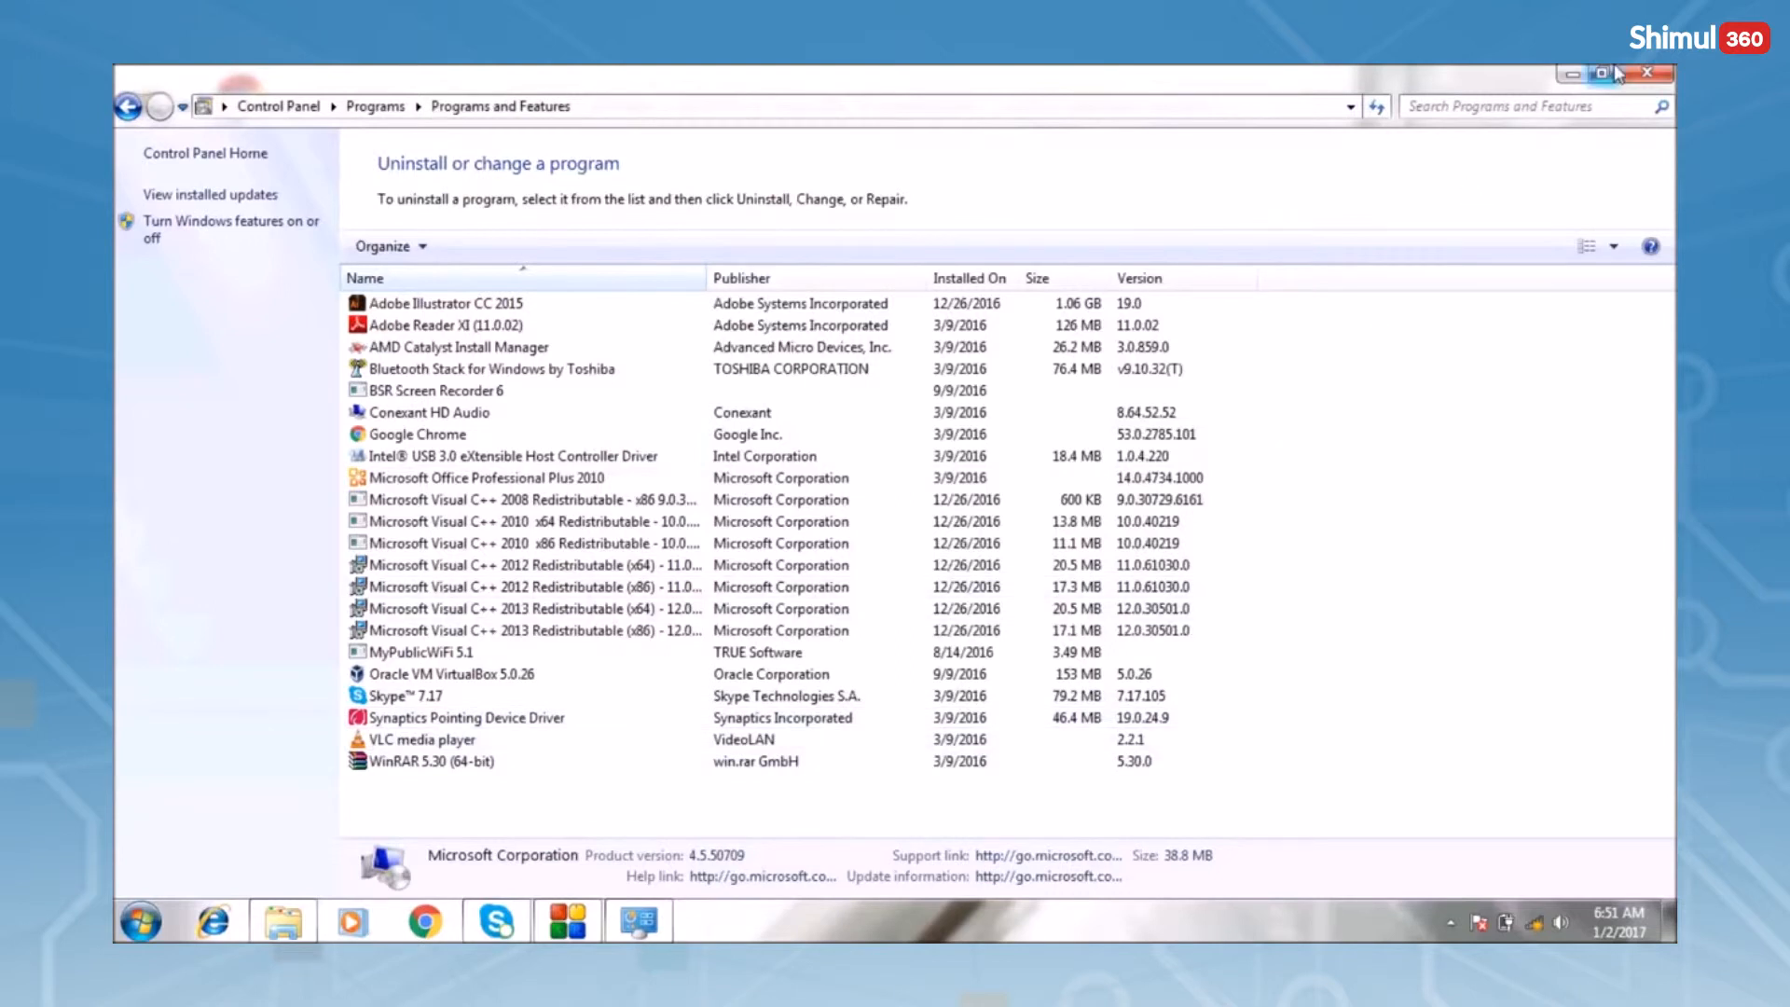
Close Programs and Features, relaunch AutoCAD 2012 setup, and dismiss the Windows Update notification
left_click(1646, 73)
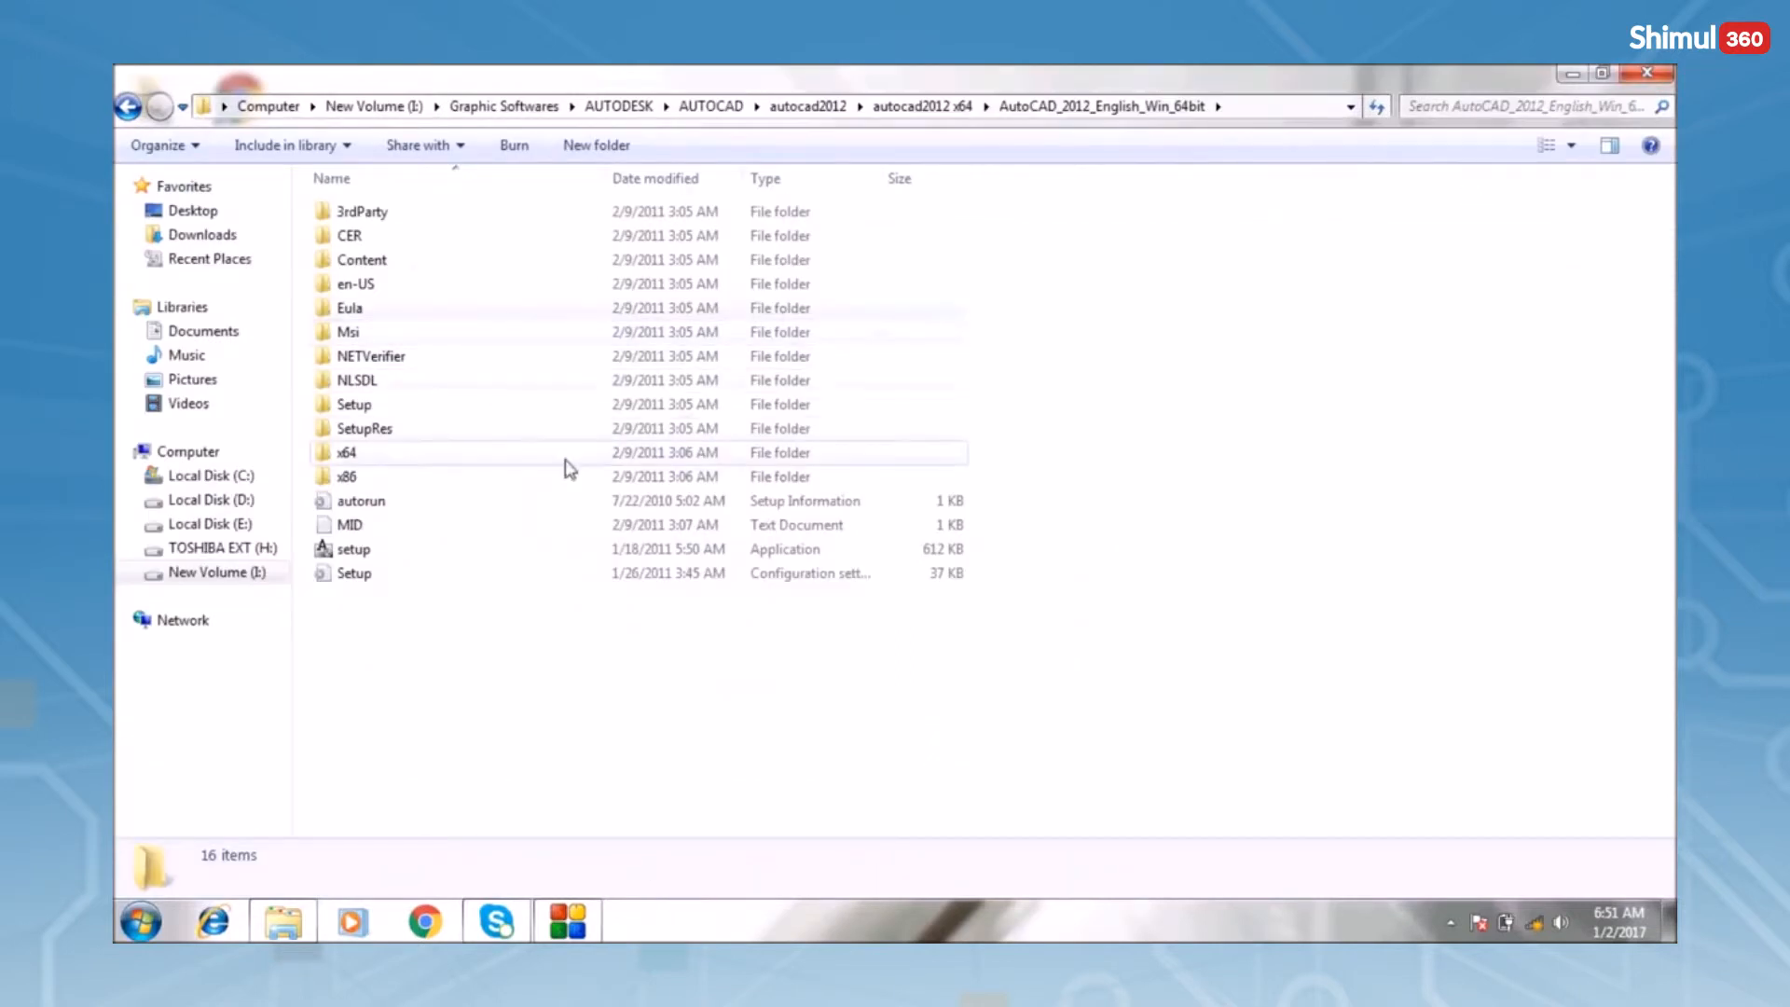
left_click(429, 553)
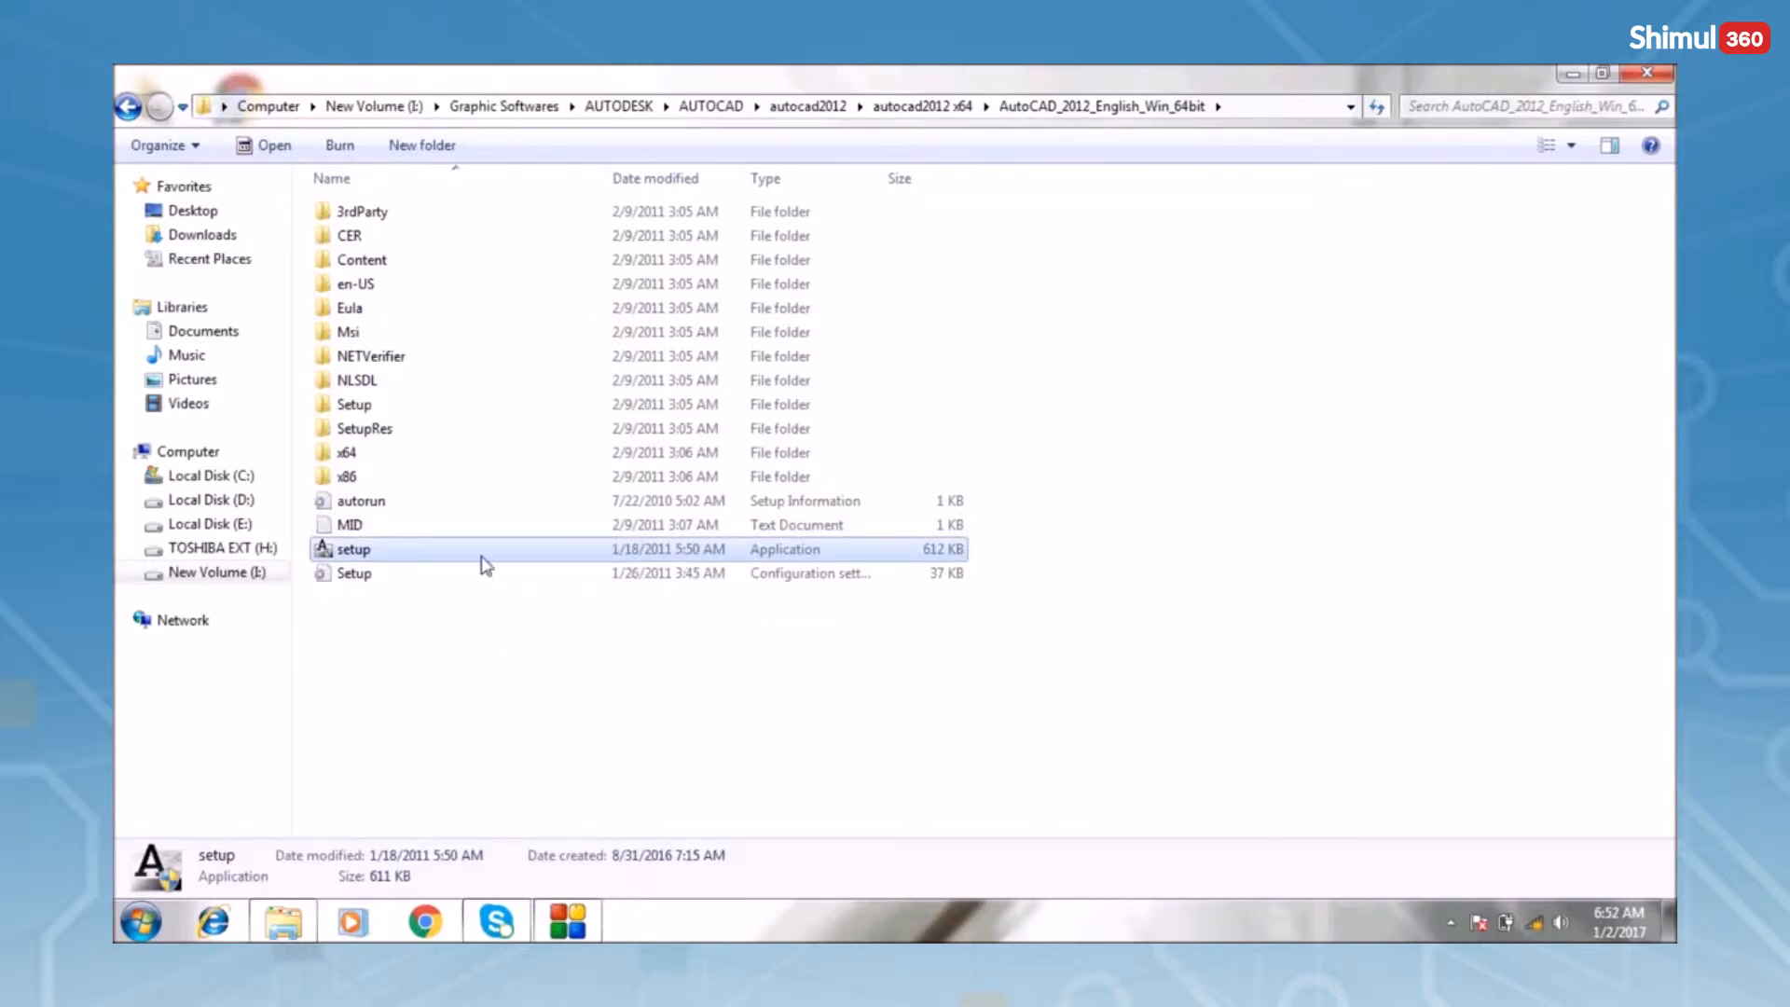
double_click(429, 554)
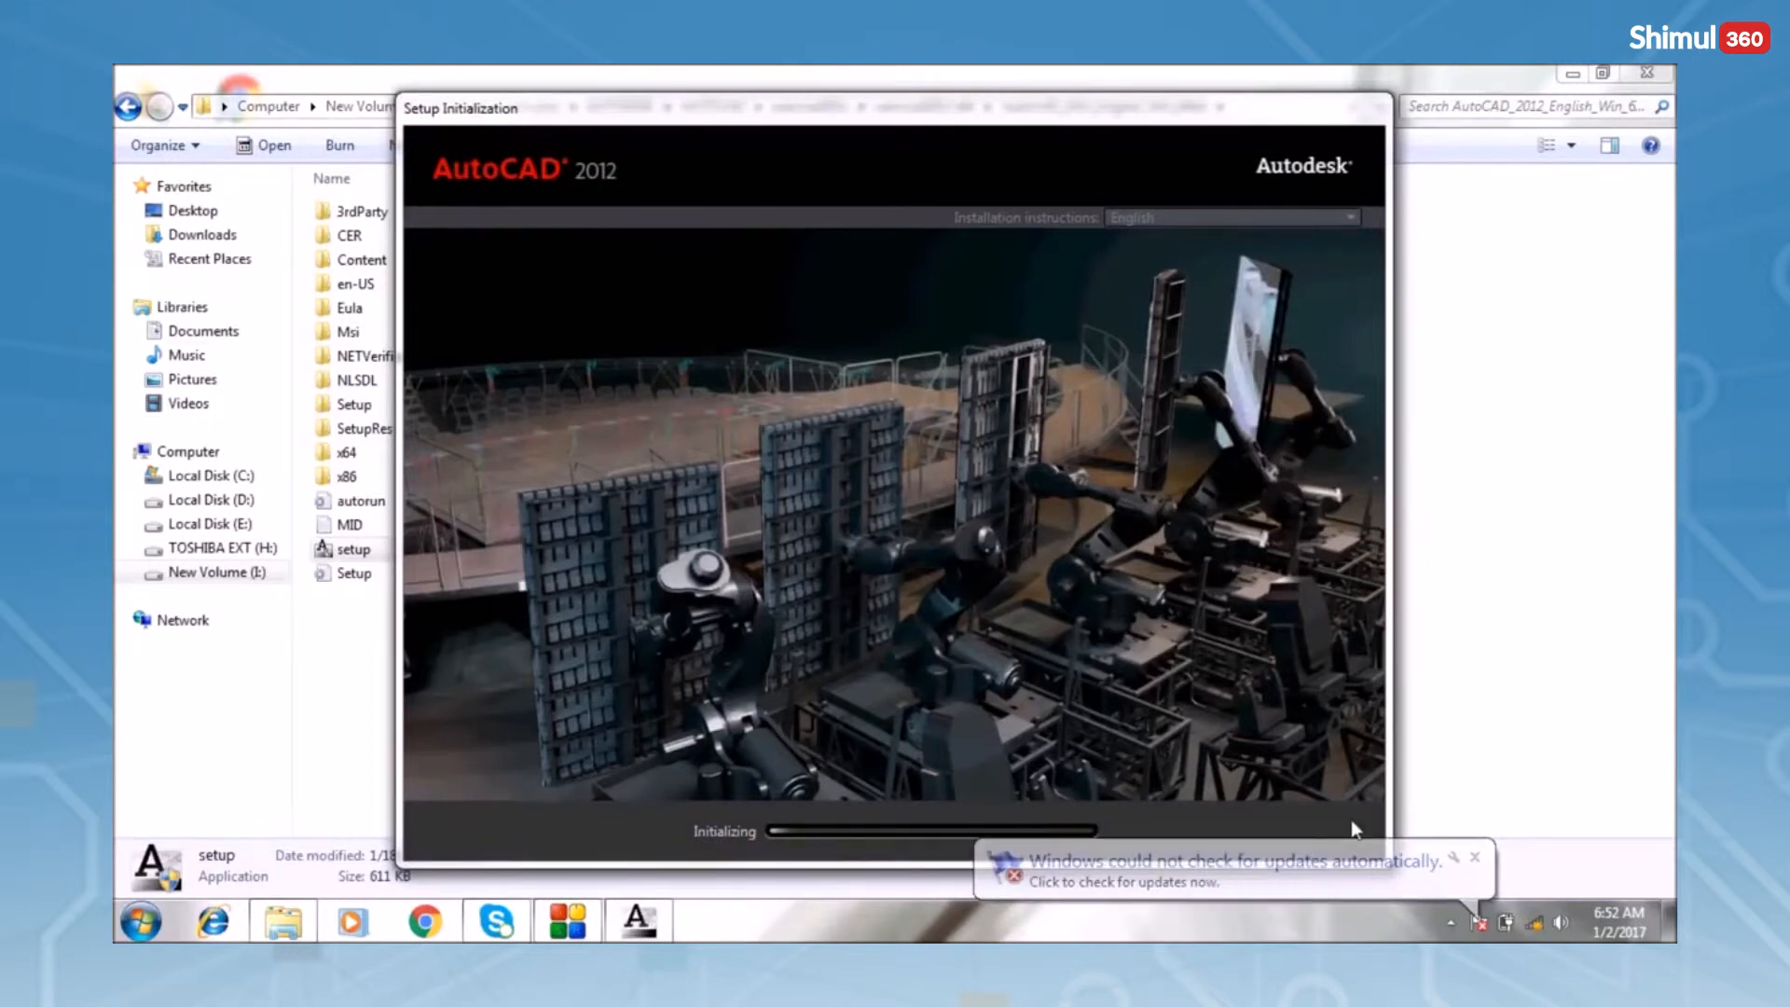
left_click(1473, 855)
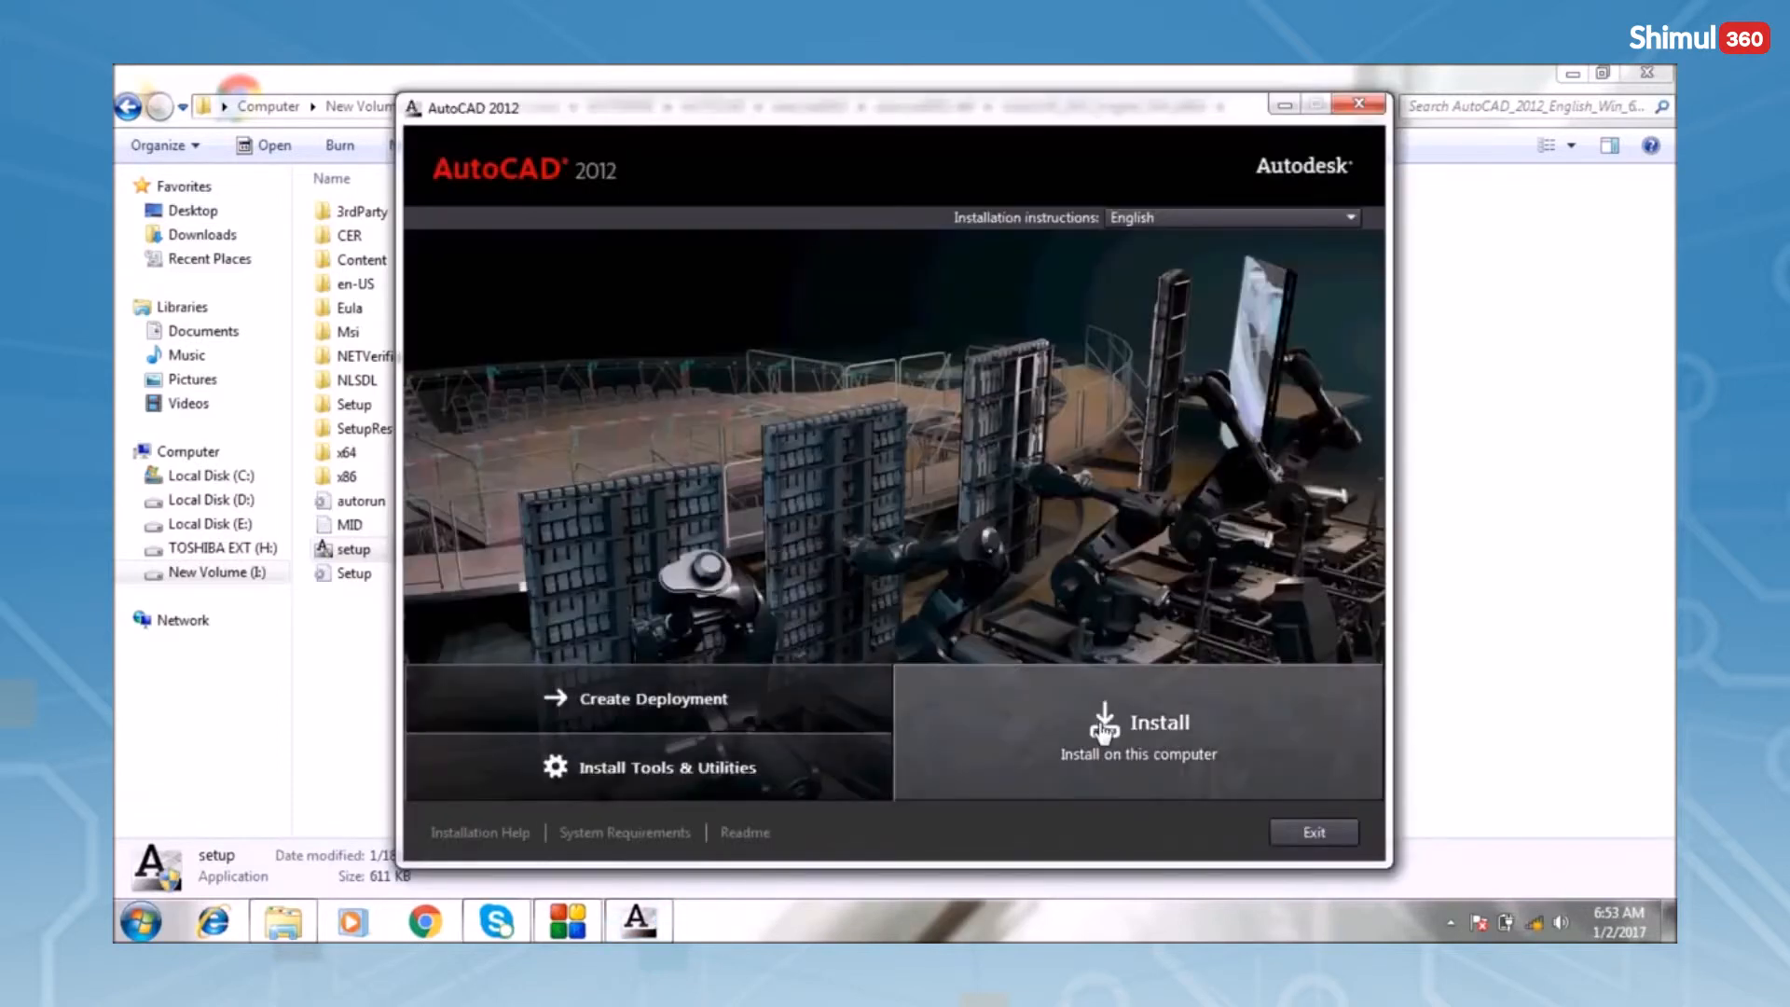
Start the install again, accept the licence, and enter the serial number and product key
left_click(1131, 733)
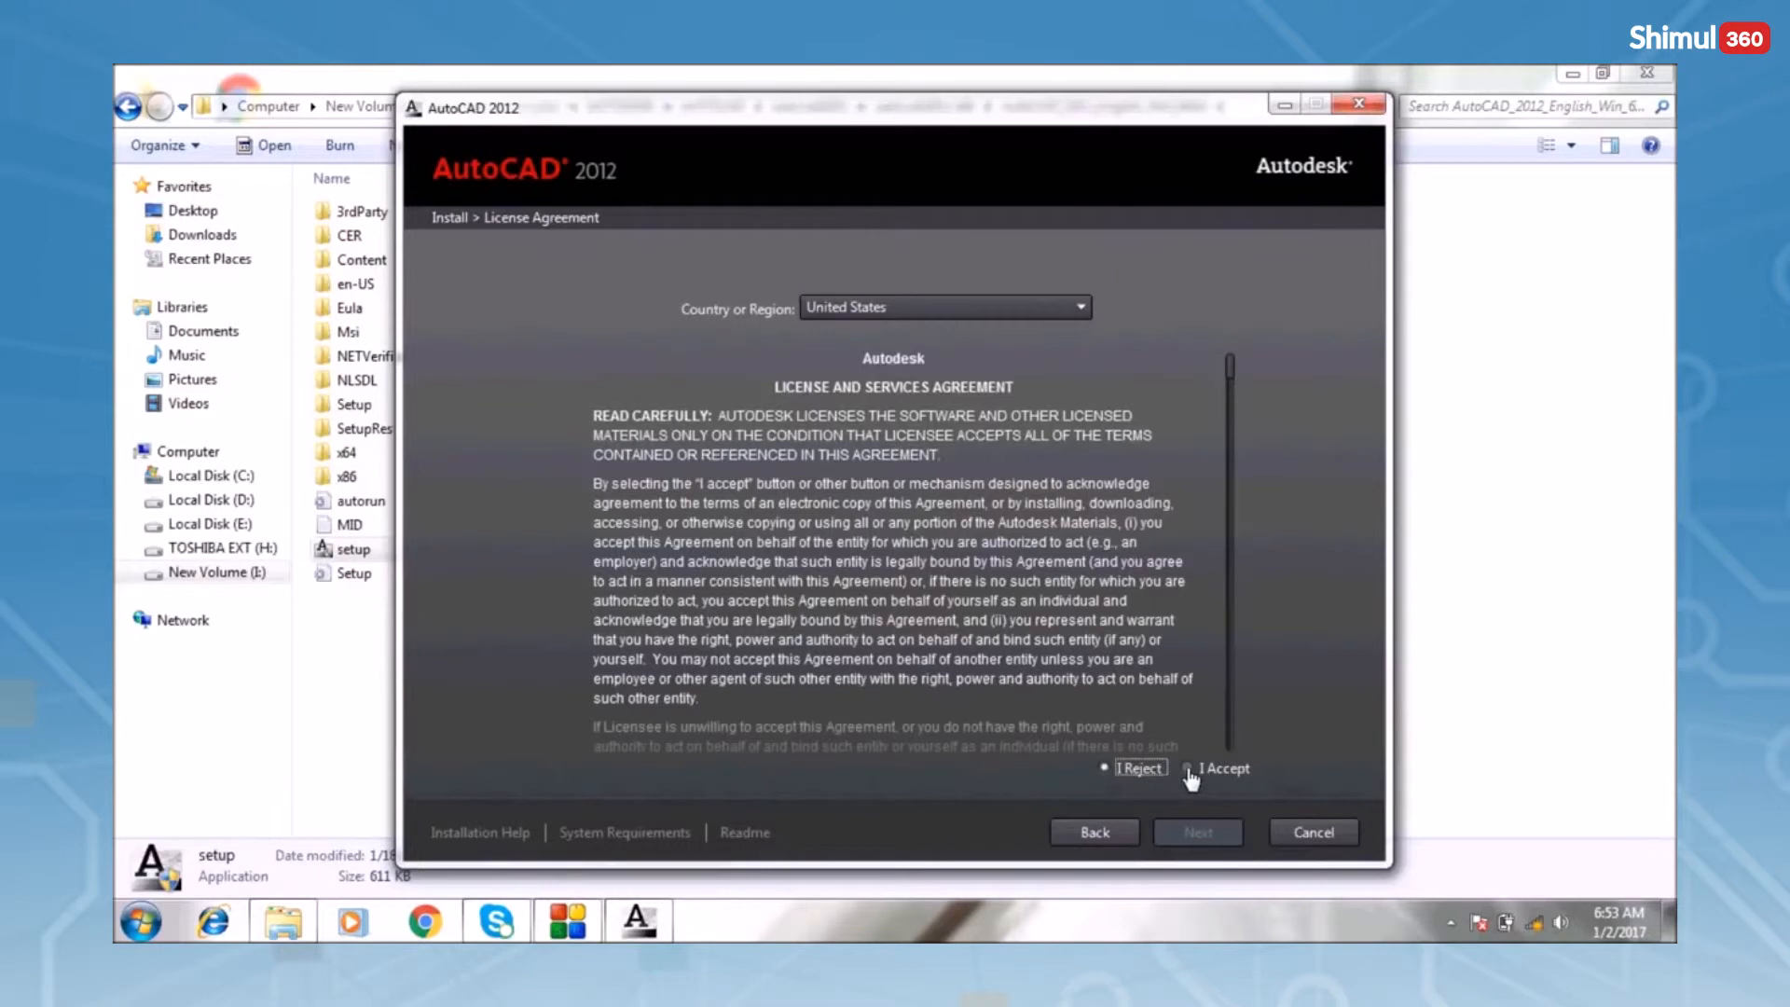
left_click(1189, 770)
left_click(1197, 832)
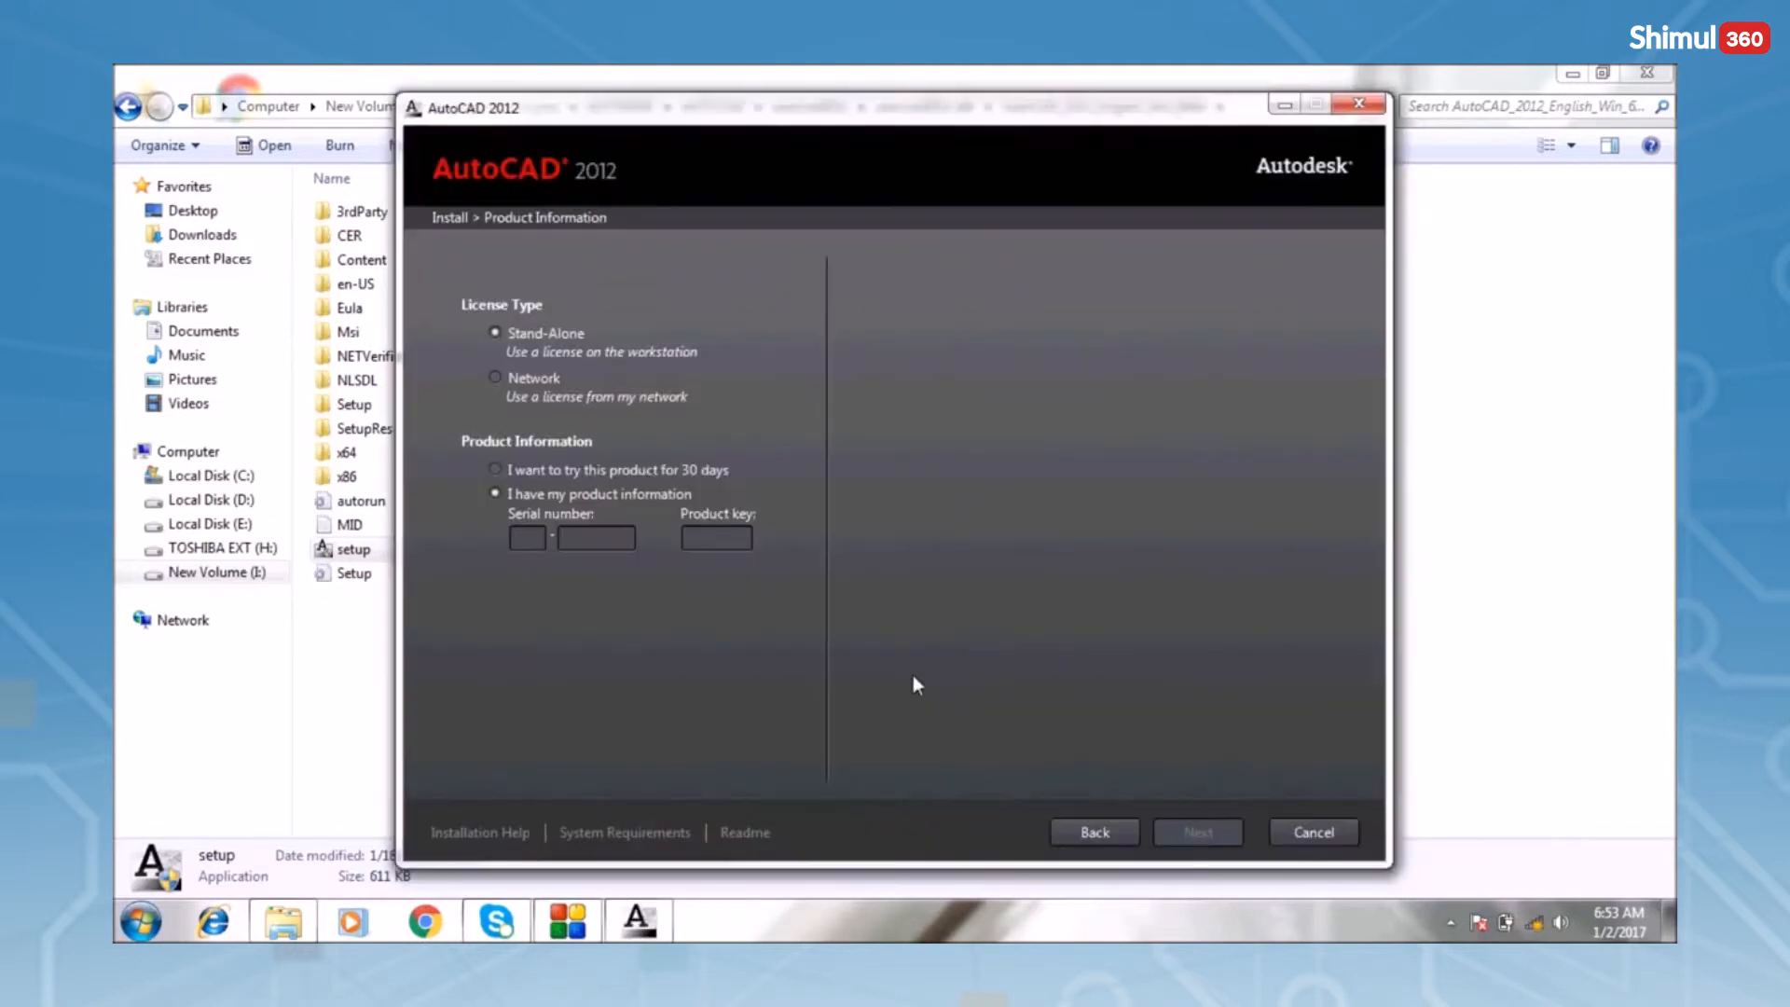
left_click(535, 535)
type("6")
type("001D1")
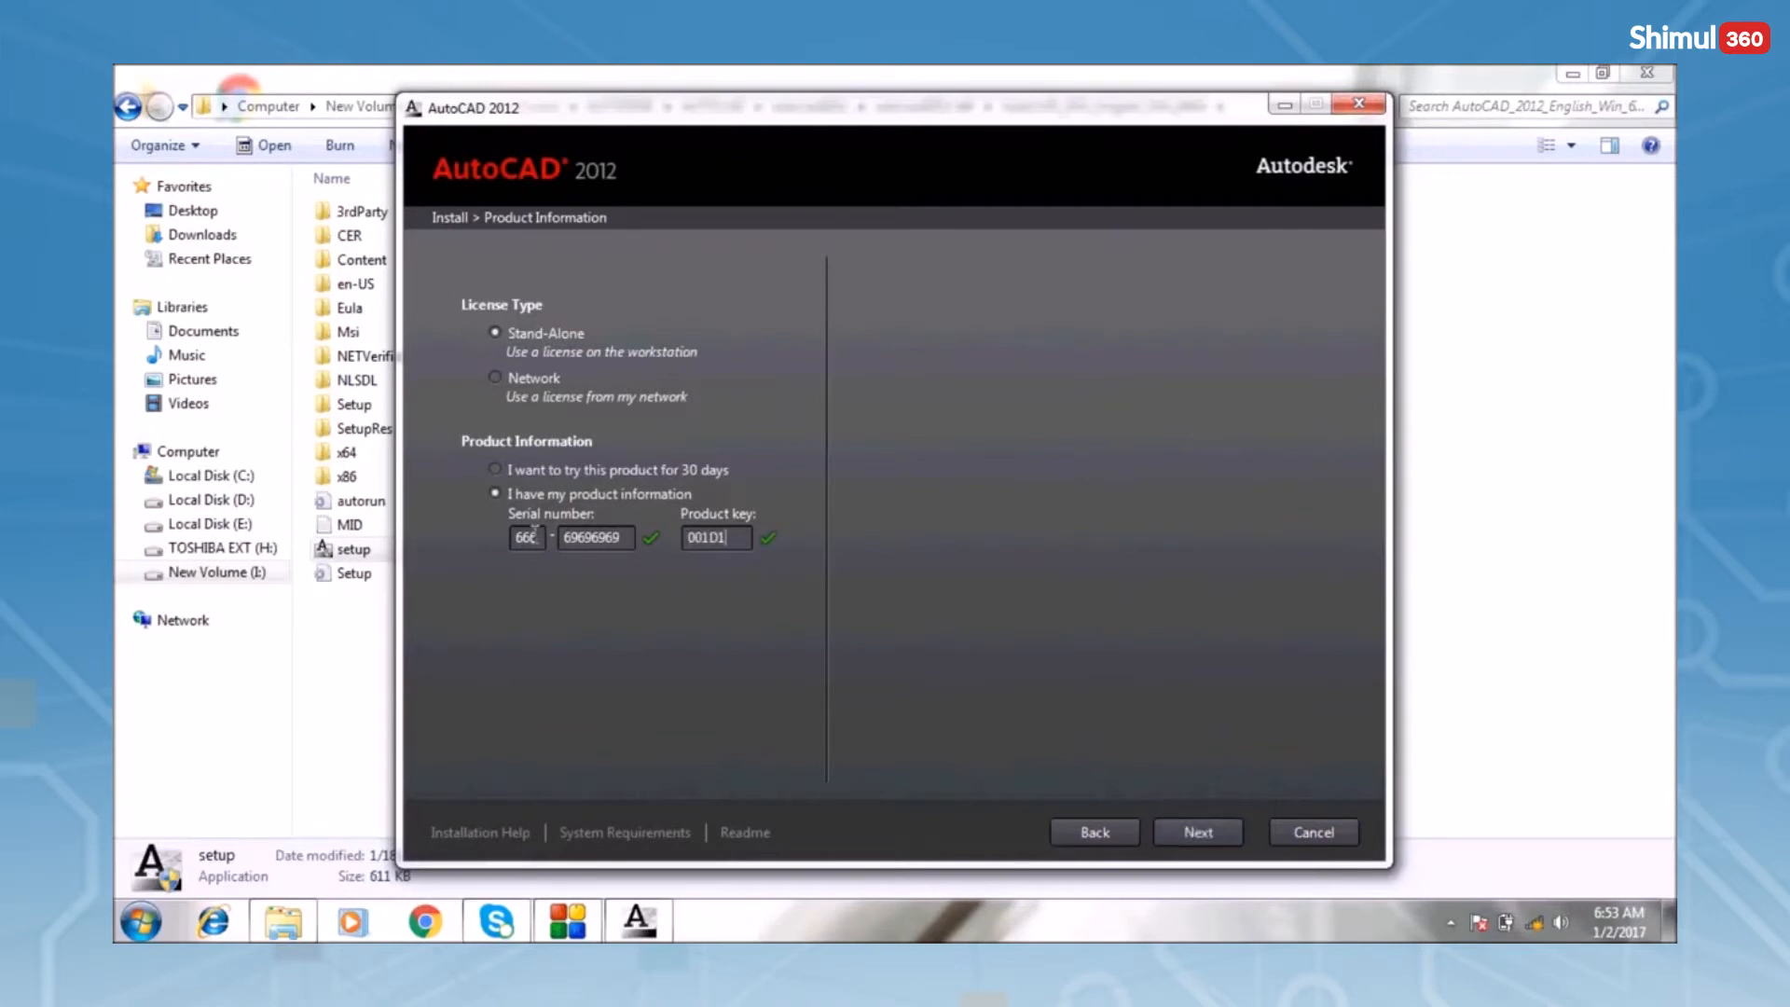
left_click(1200, 832)
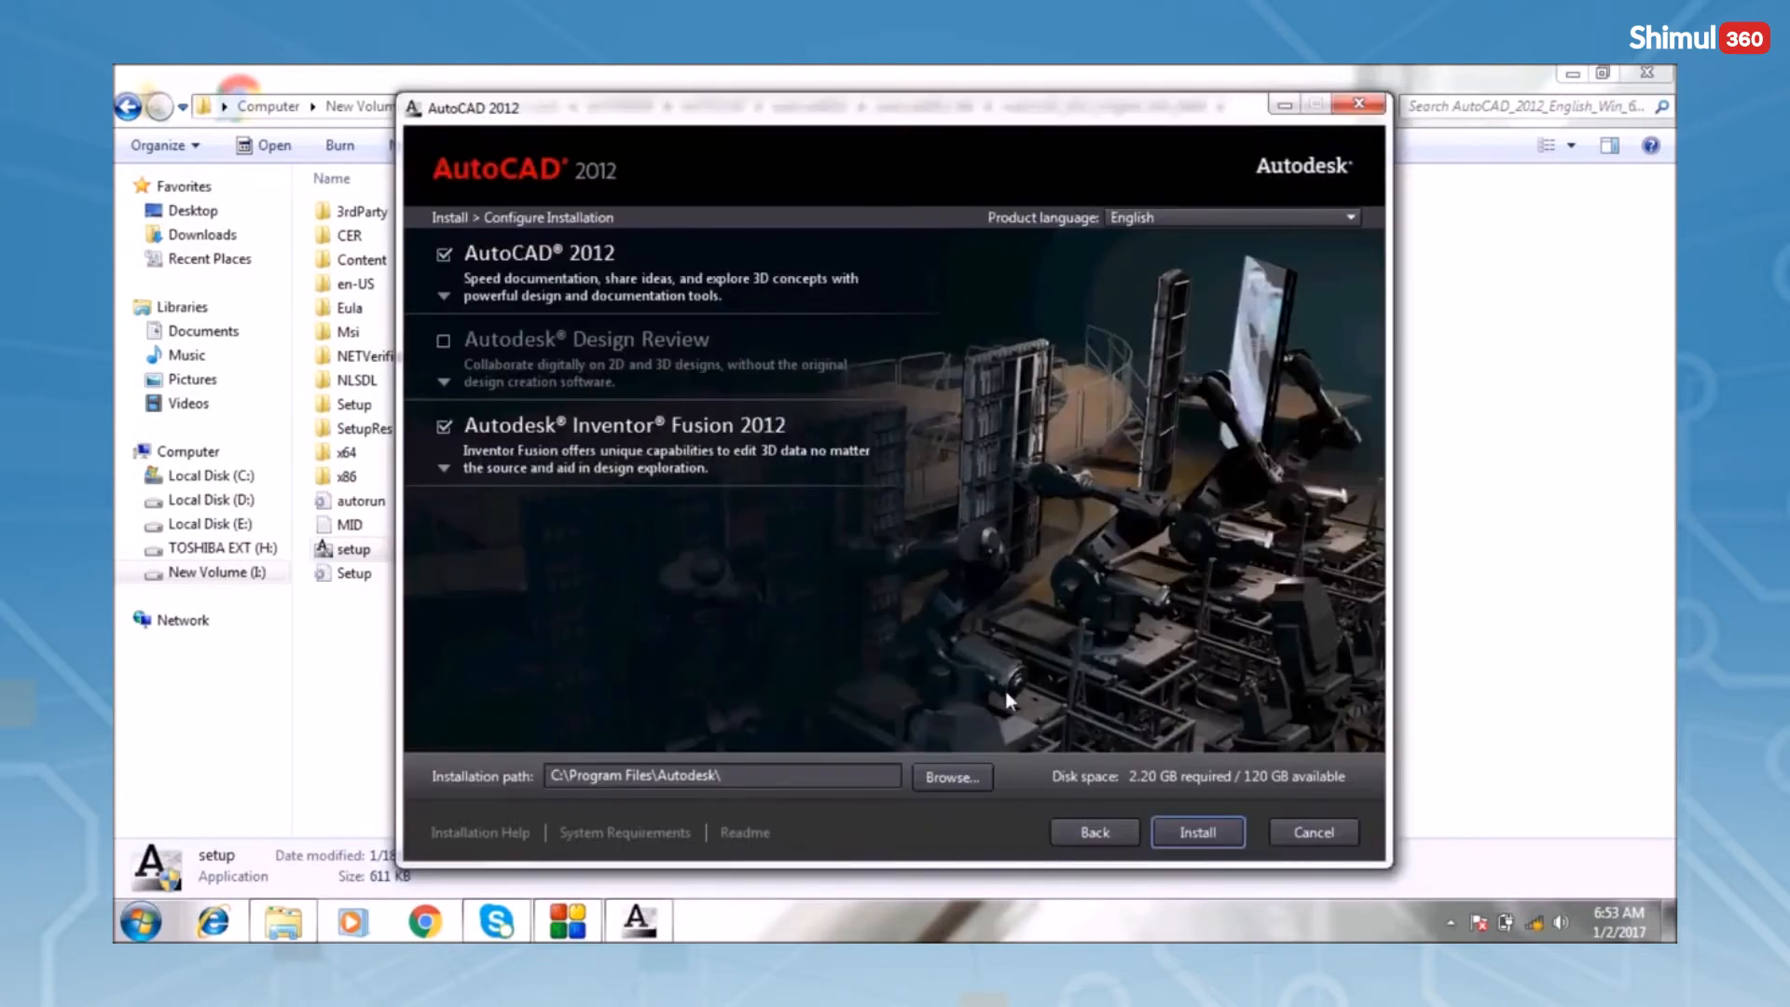
Start installing the selected products and let the installation progress run
left_click(1187, 834)
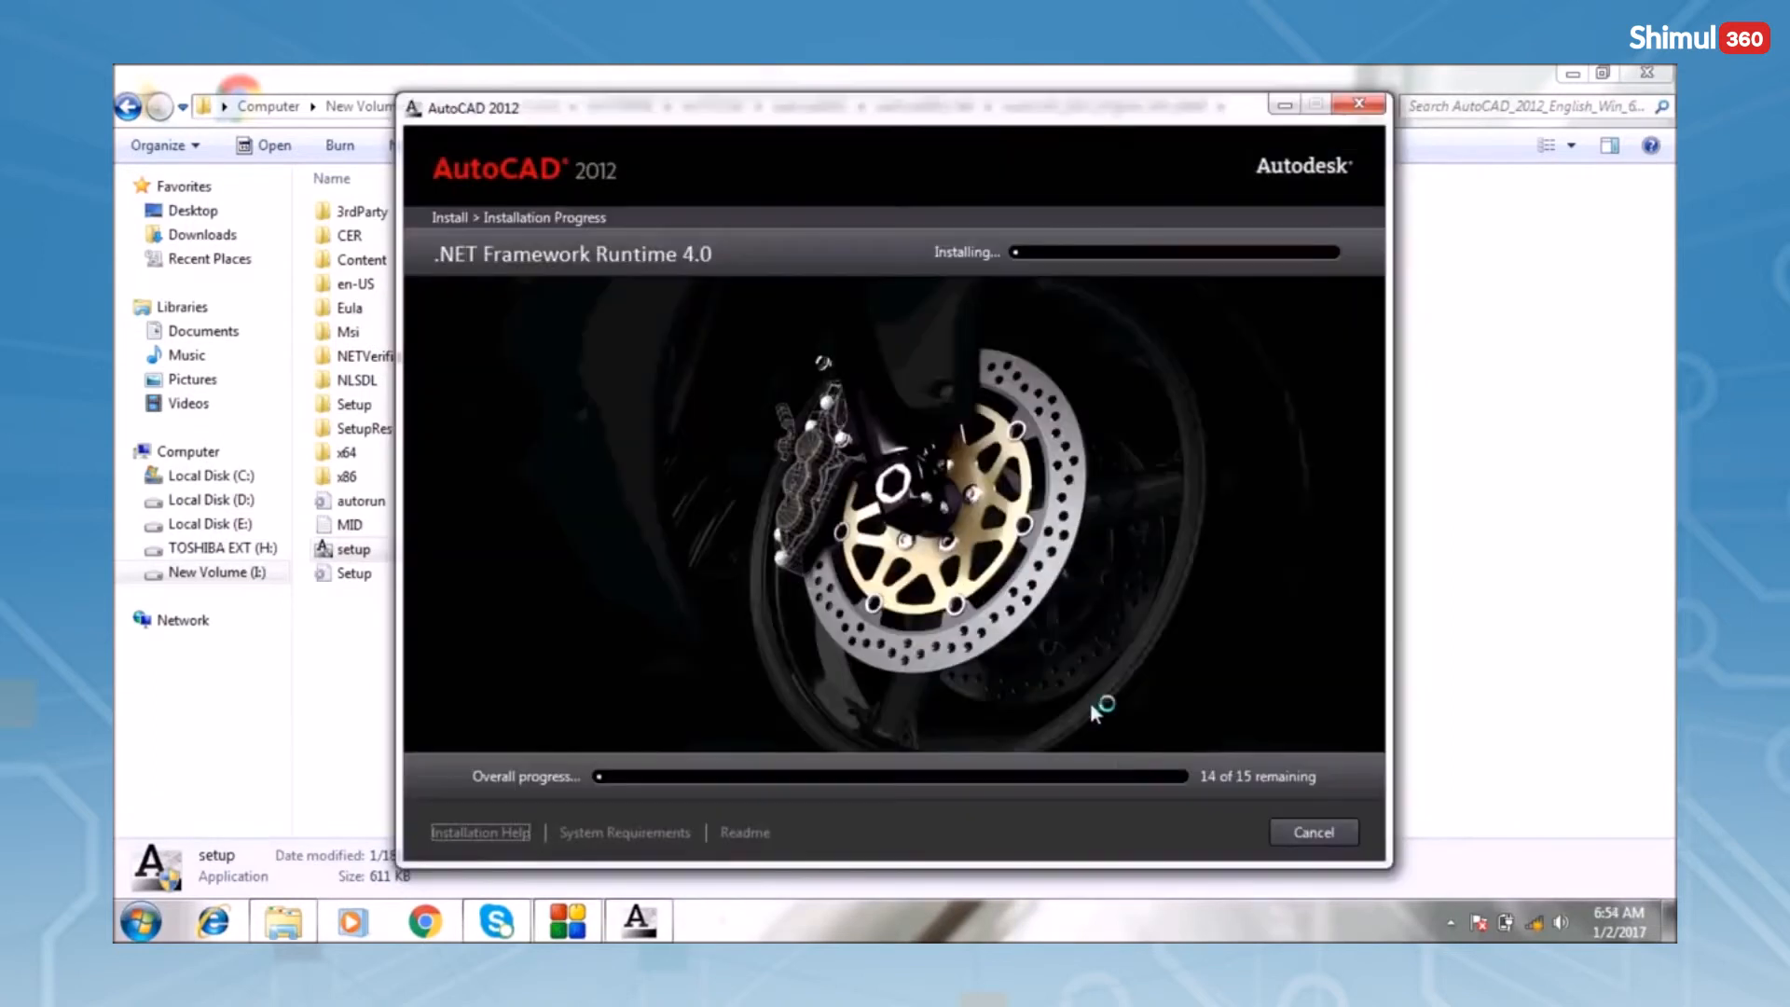